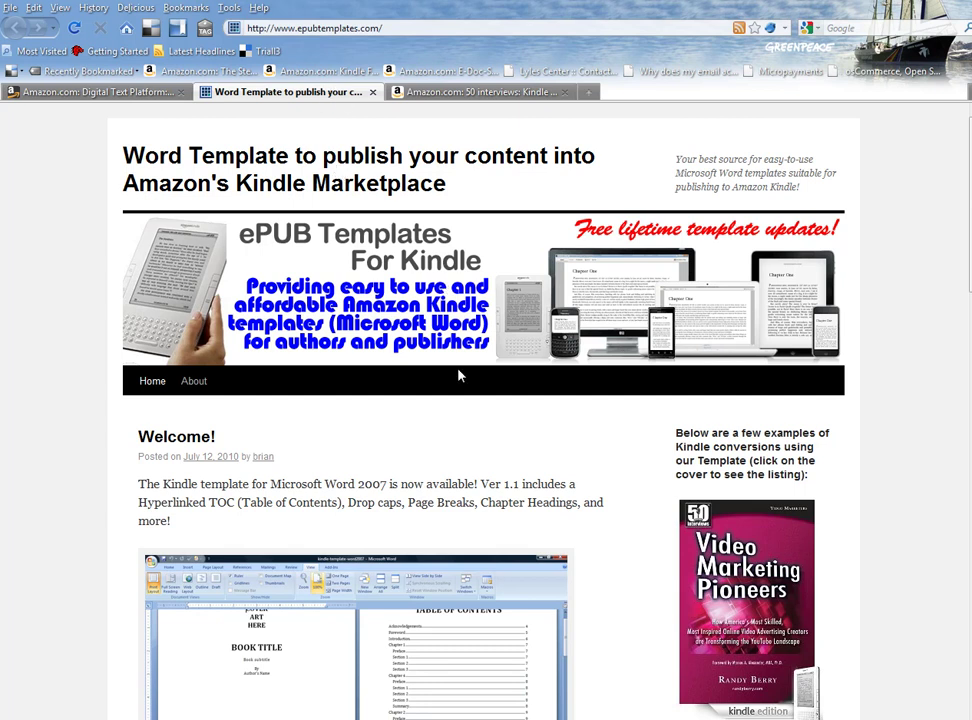
- Read through the ePubTemplates.com Kindle Word template offer, then go back to the Amazon bookshelf
{"action": "scroll", "coordinate": [560, 430], "scroll_direction": "down", "scroll_amount": 3}
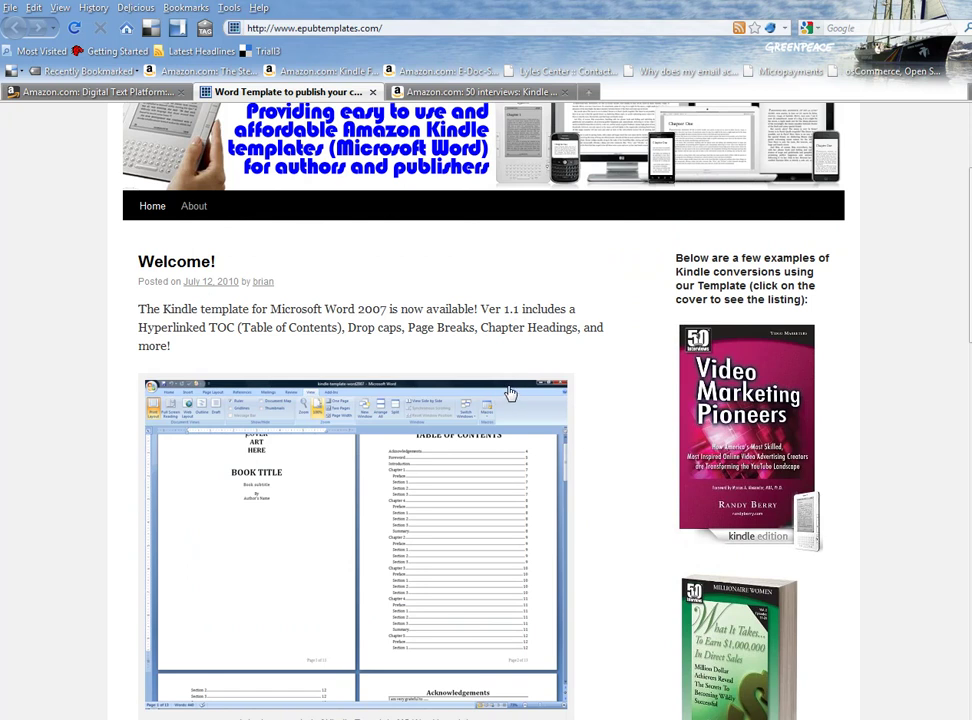
{"action": "scroll", "coordinate": [511, 391], "scroll_direction": "down", "scroll_amount": 1}
{"action": "scroll", "coordinate": [510, 389], "scroll_direction": "down", "scroll_amount": 2}
{"action": "scroll", "coordinate": [511, 389], "scroll_direction": "down", "scroll_amount": 2}
{"action": "scroll", "coordinate": [516, 386], "scroll_direction": "down", "scroll_amount": 4}
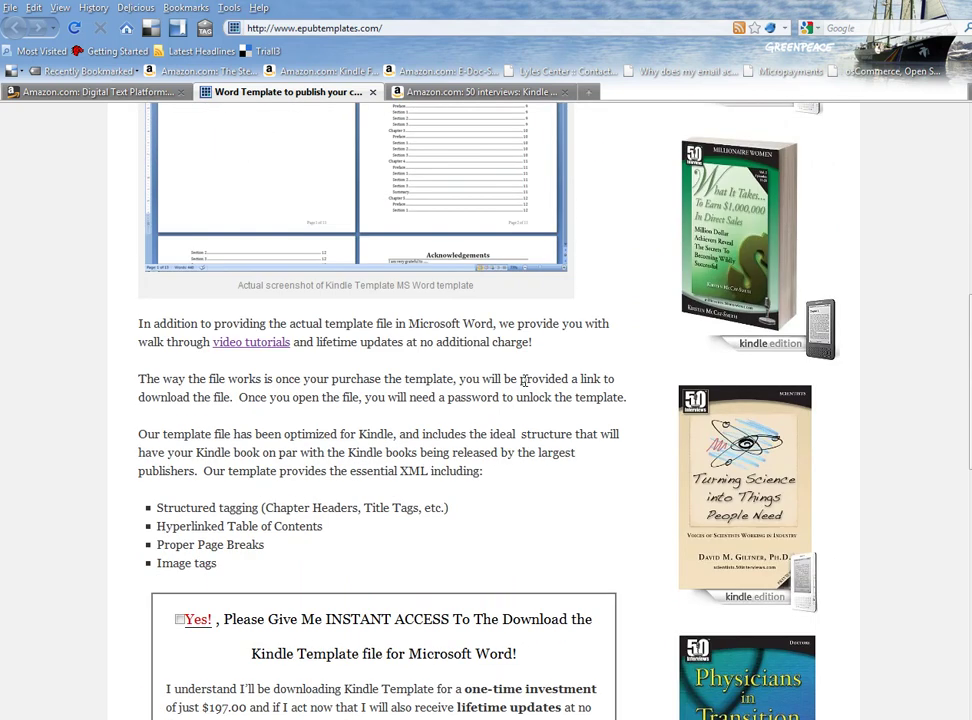
{"action": "scroll", "coordinate": [549, 397], "scroll_direction": "up", "scroll_amount": 4}
{"action": "scroll", "coordinate": [512, 241], "scroll_direction": "up", "scroll_amount": 5}
{"action": "scroll", "coordinate": [700, 320], "scroll_direction": "down", "scroll_amount": 3}
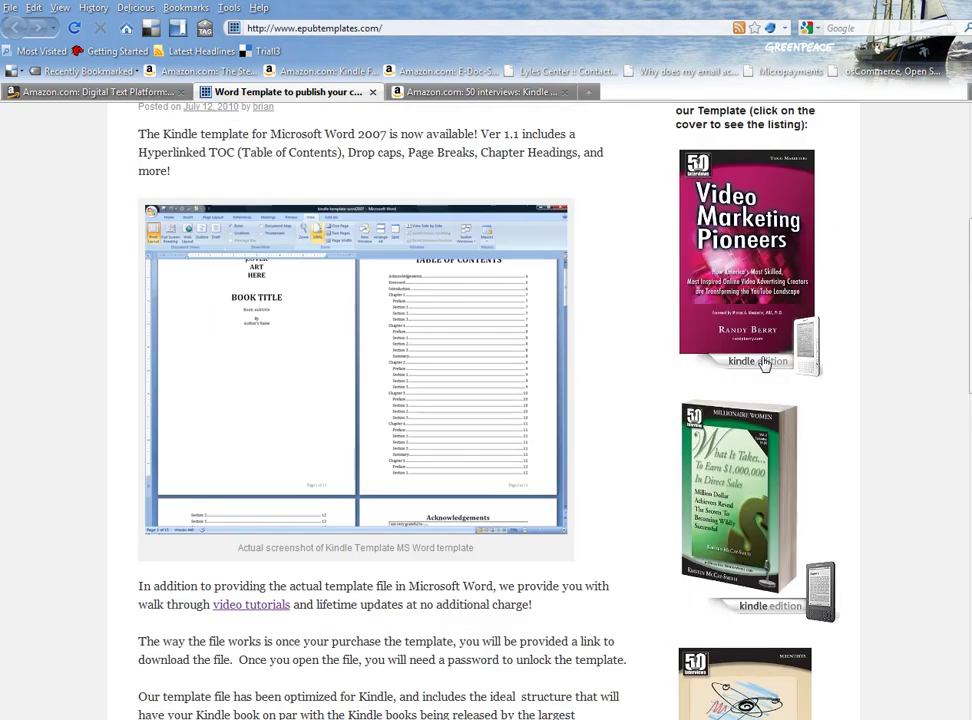
{"action": "scroll", "coordinate": [810, 430], "scroll_direction": "down", "scroll_amount": 2}
{"action": "scroll", "coordinate": [842, 433], "scroll_direction": "down", "scroll_amount": 5}
{"action": "scroll", "coordinate": [844, 434], "scroll_direction": "down", "scroll_amount": 2}
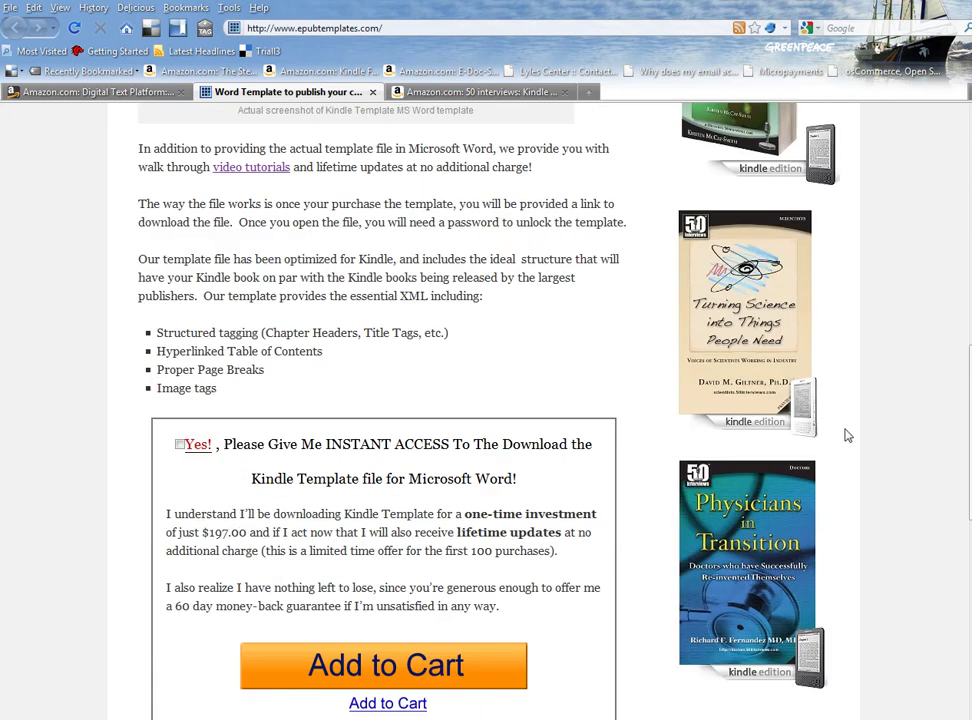
{"action": "scroll", "coordinate": [365, 455], "scroll_direction": "down", "scroll_amount": 3}
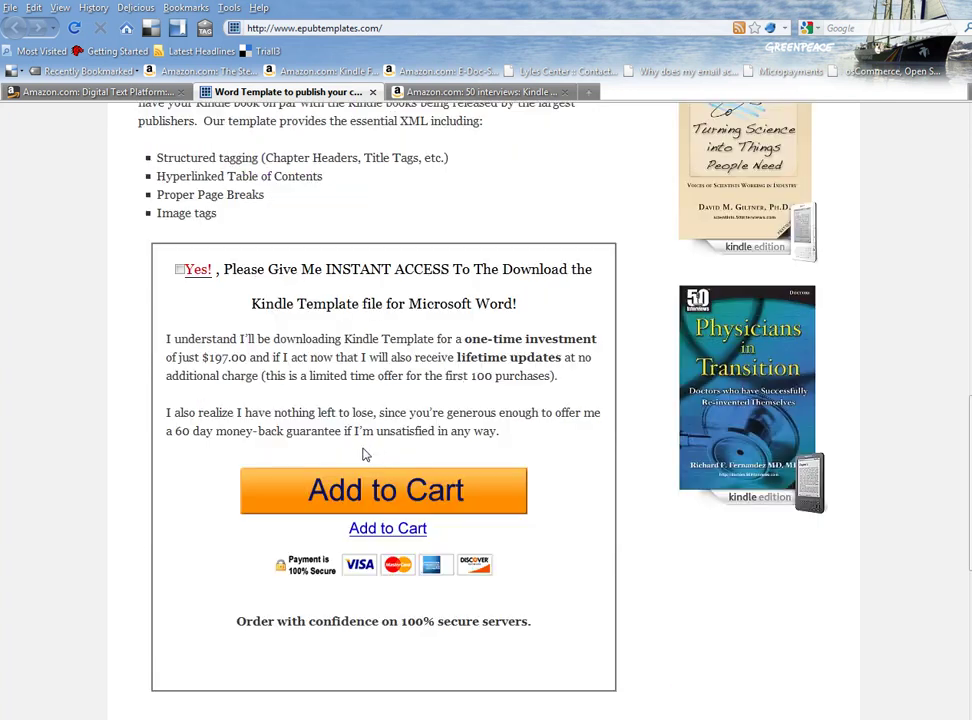
{"action": "scroll", "coordinate": [383, 420], "scroll_direction": "down", "scroll_amount": 5}
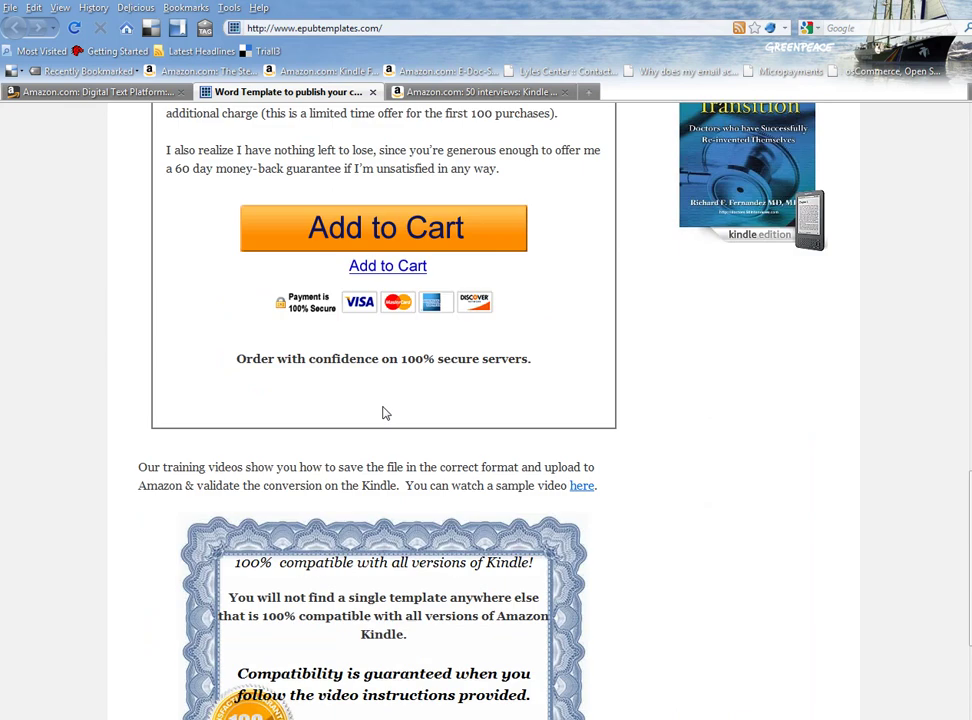
{"action": "scroll", "coordinate": [428, 413], "scroll_direction": "down", "scroll_amount": 2}
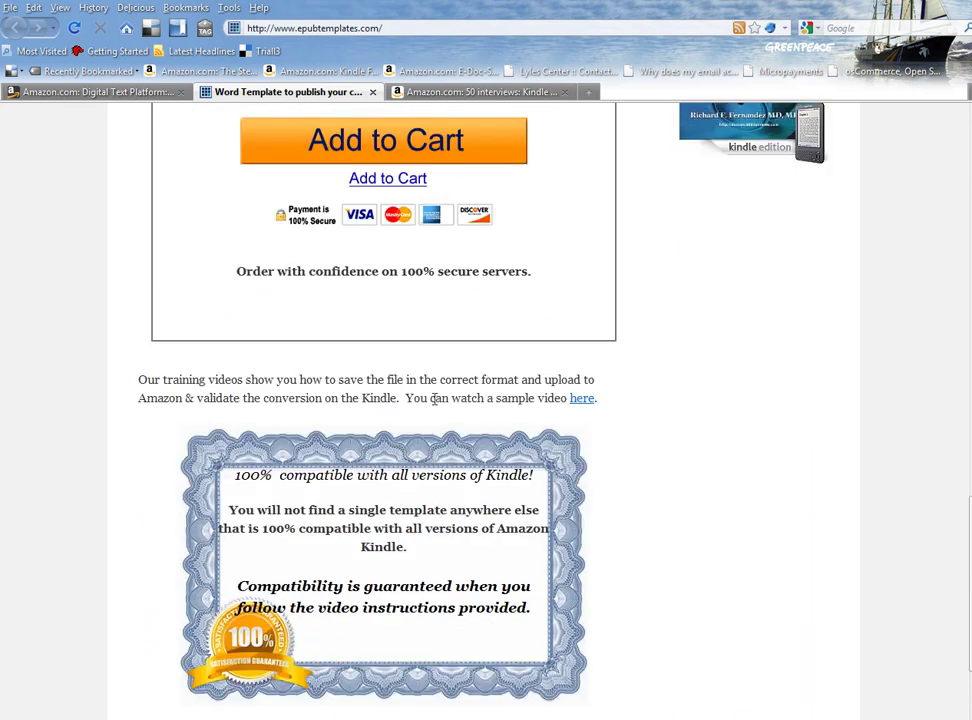
{"action": "scroll", "coordinate": [433, 400], "scroll_direction": "up", "scroll_amount": 18}
{"action": "scroll", "coordinate": [434, 406], "scroll_direction": "up", "scroll_amount": 8}
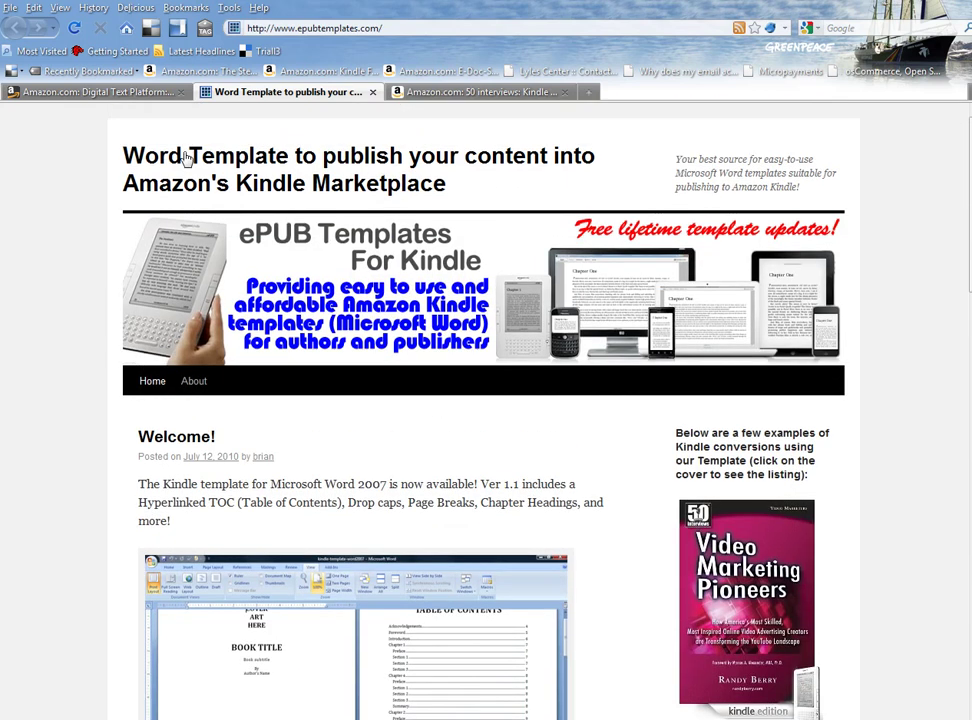
{"action": "left_click", "coordinate": [112, 92]}
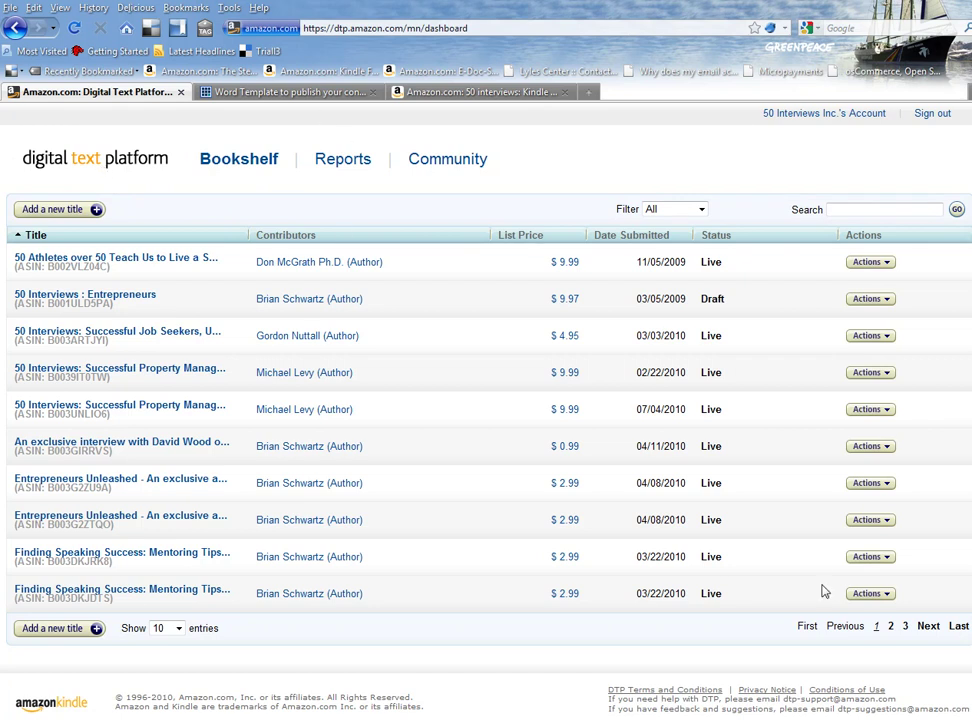
- Page forward to the third page of bookshelf titles and open the Reports page
{"action": "left_click", "coordinate": [928, 626]}
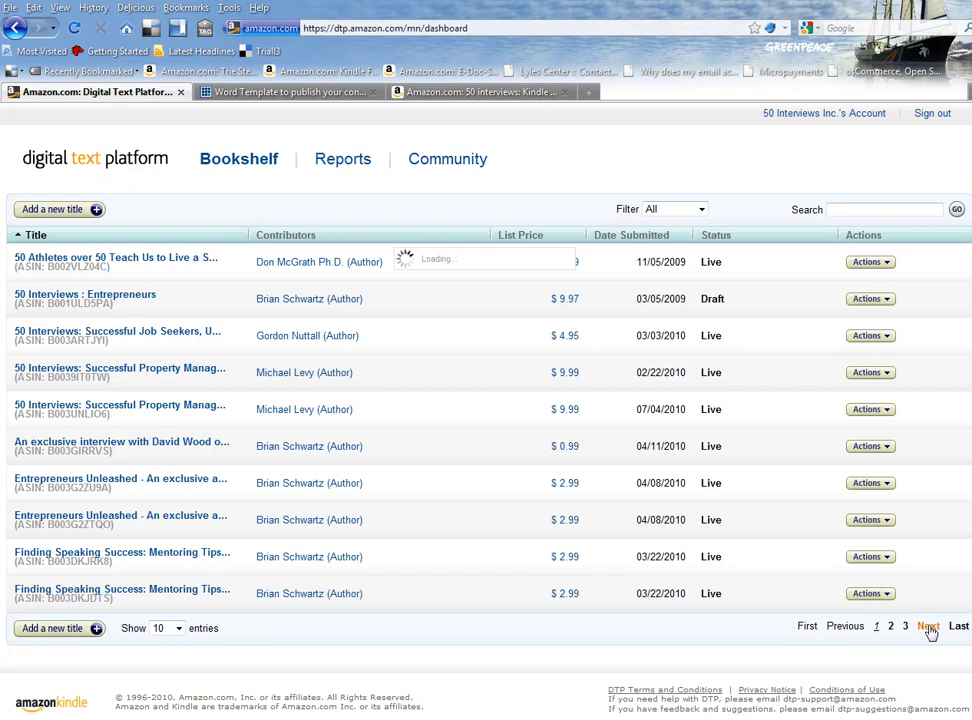
{"action": "left_click", "coordinate": [928, 628]}
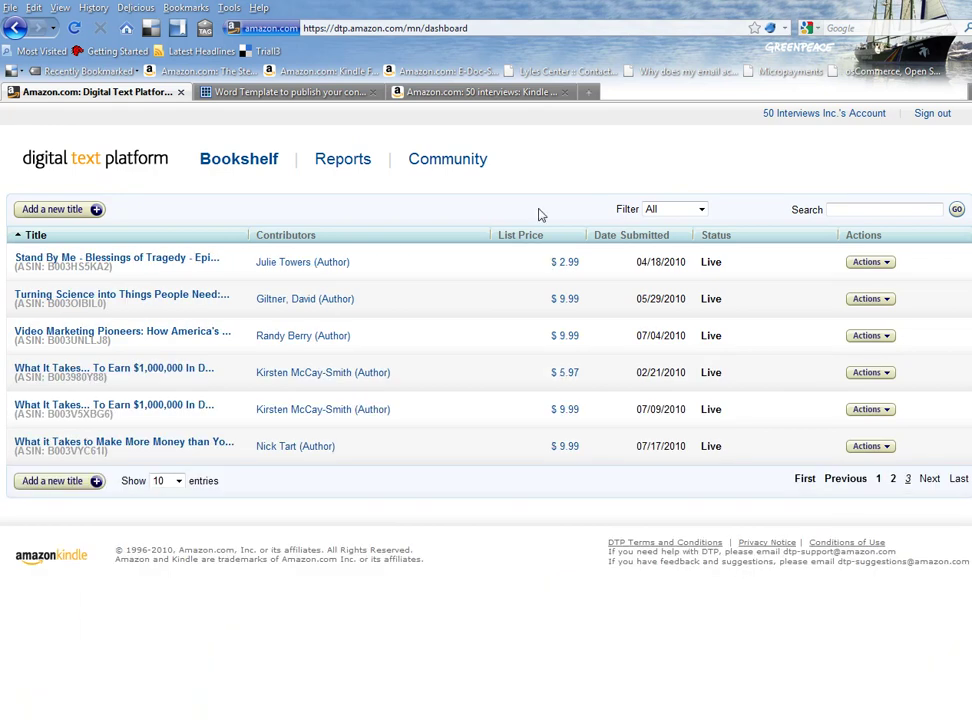
{"action": "left_click", "coordinate": [337, 163]}
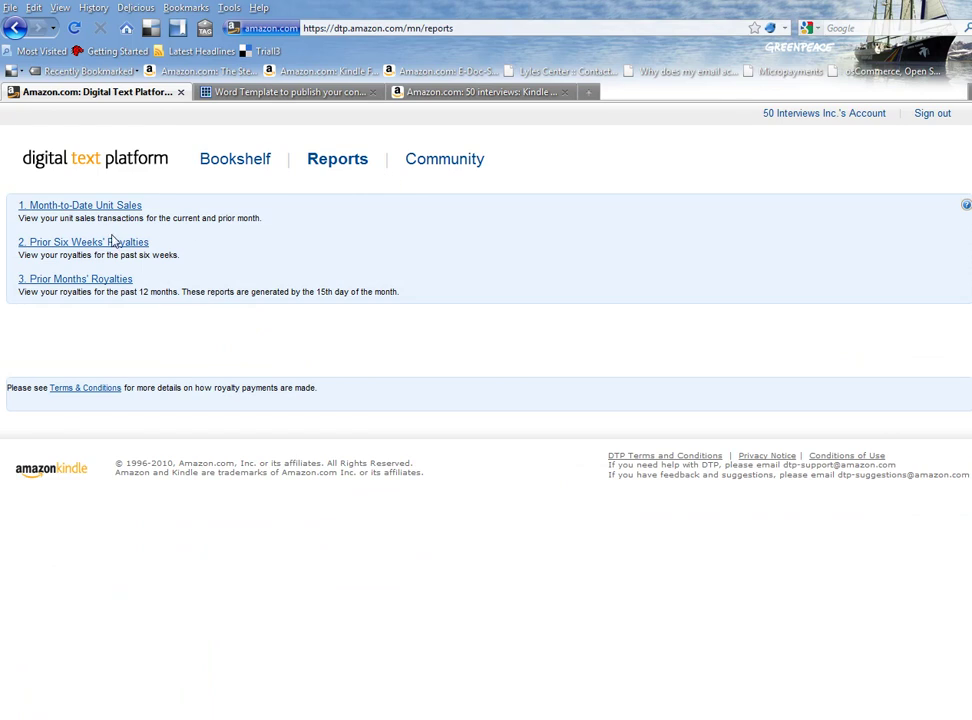
- Sort the Prior Six Weeks' Royalties report by week ending, then by royalty percentage ascending
{"action": "left_click", "coordinate": [98, 246]}
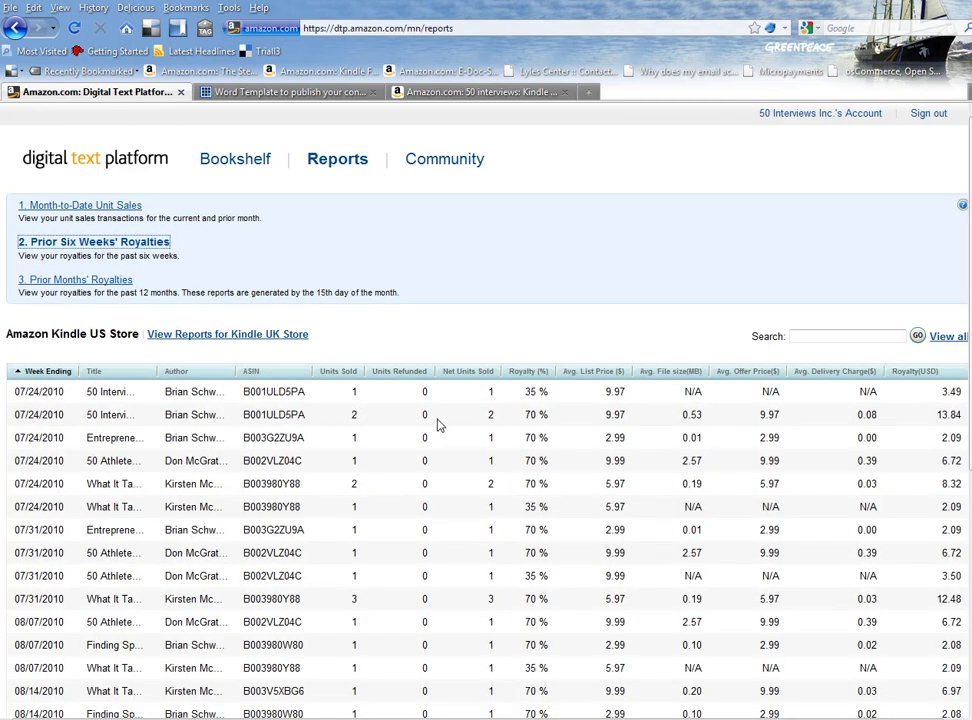
{"action": "left_click", "coordinate": [37, 372]}
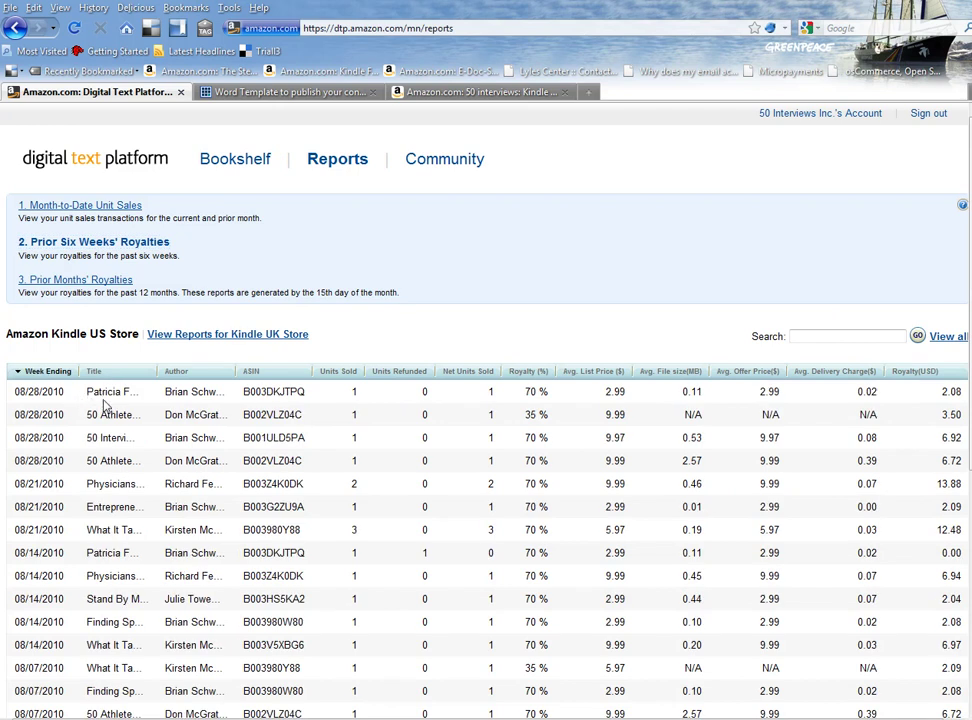
{"action": "scroll", "coordinate": [127, 459], "scroll_direction": "down", "scroll_amount": 2}
{"action": "scroll", "coordinate": [127, 459], "scroll_direction": "down", "scroll_amount": 4}
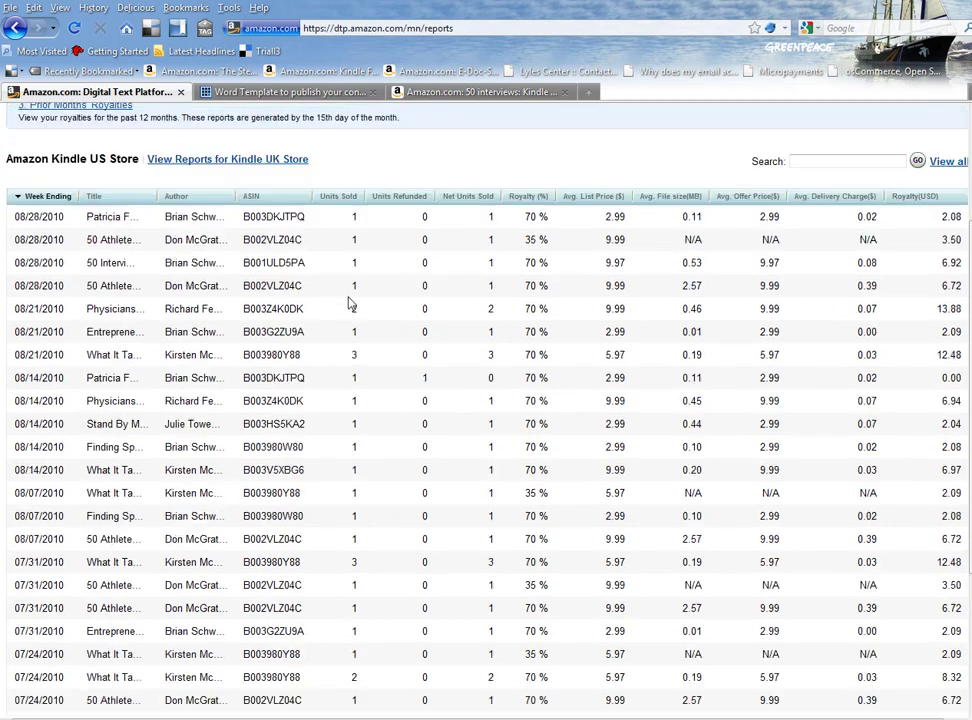
{"action": "scroll", "coordinate": [715, 505], "scroll_direction": "down", "scroll_amount": 3}
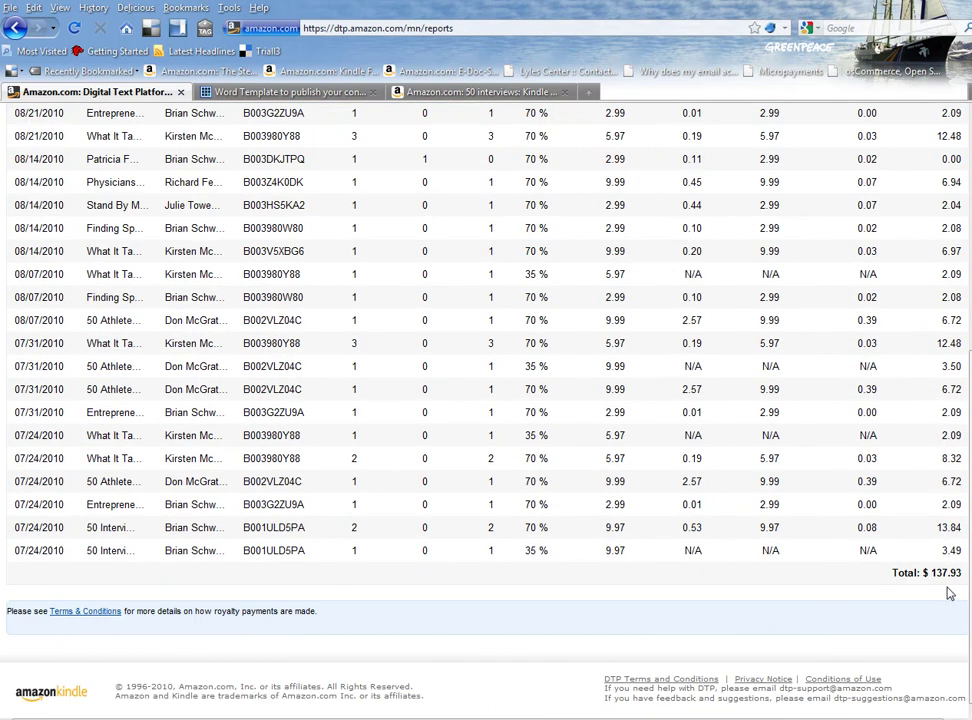
{"action": "scroll", "coordinate": [948, 582], "scroll_direction": "up", "scroll_amount": 8}
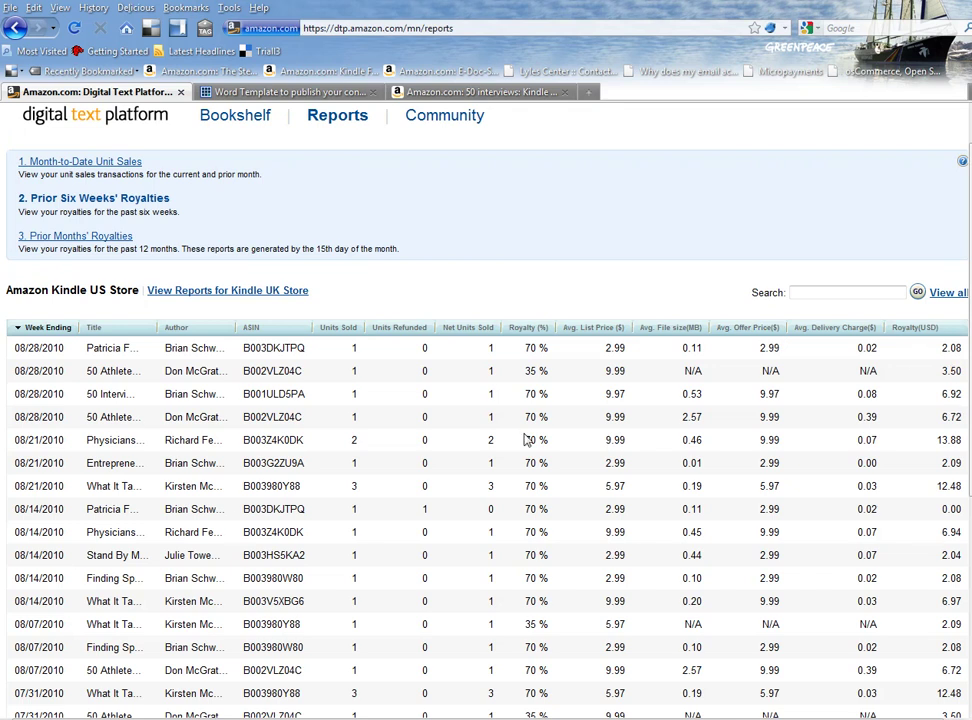
{"action": "left_click", "coordinate": [530, 328]}
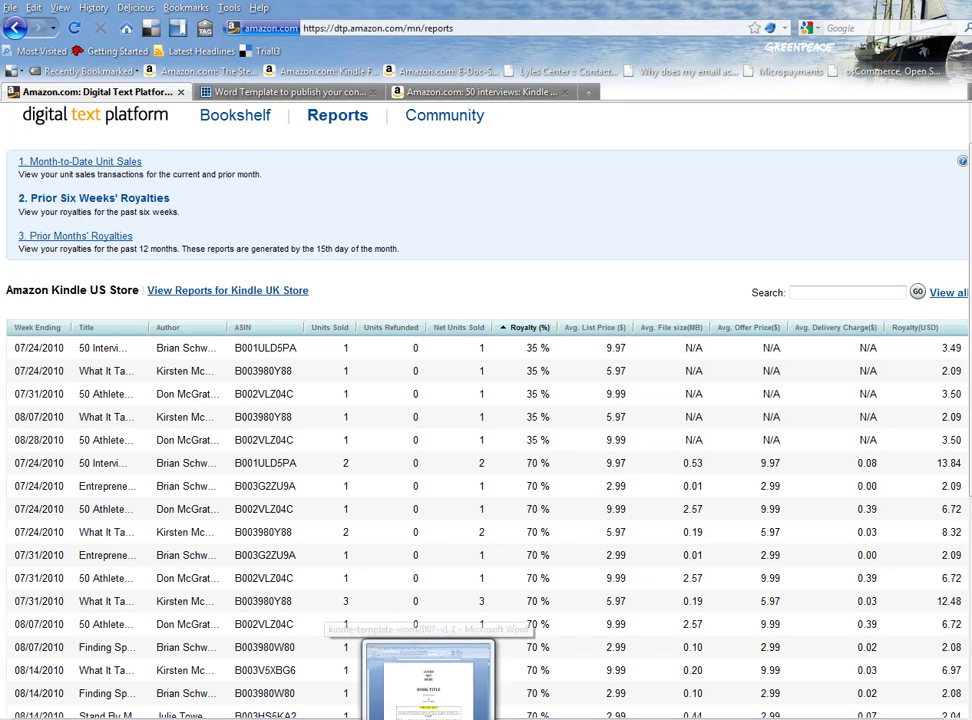
{"action": "left_click", "coordinate": [428, 680]}
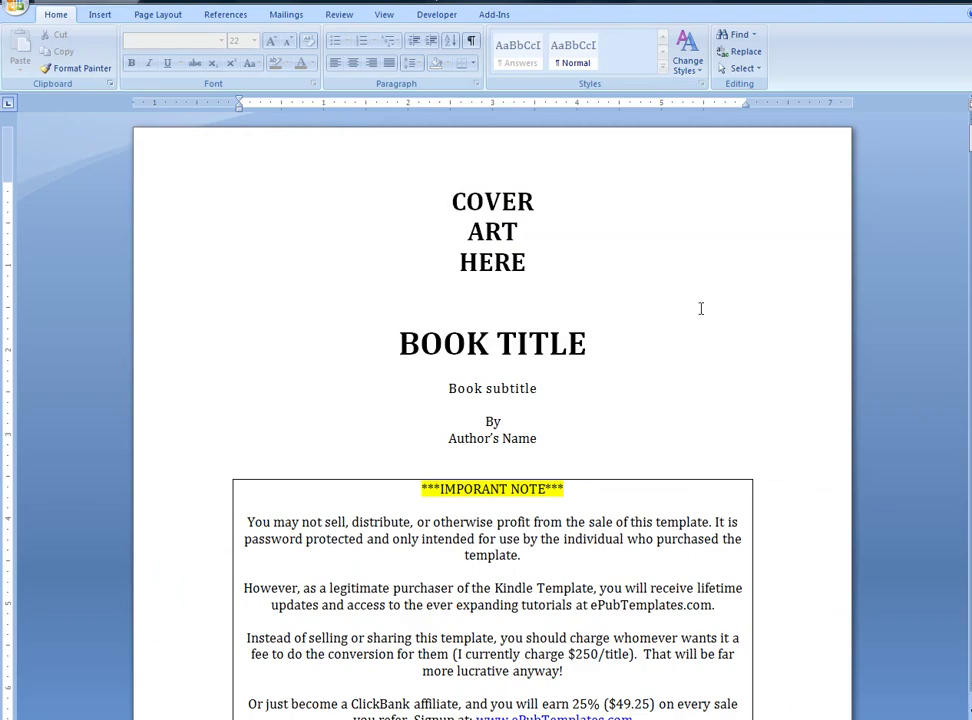
{"action": "scroll", "coordinate": [640, 296], "scroll_direction": "down", "scroll_amount": 2}
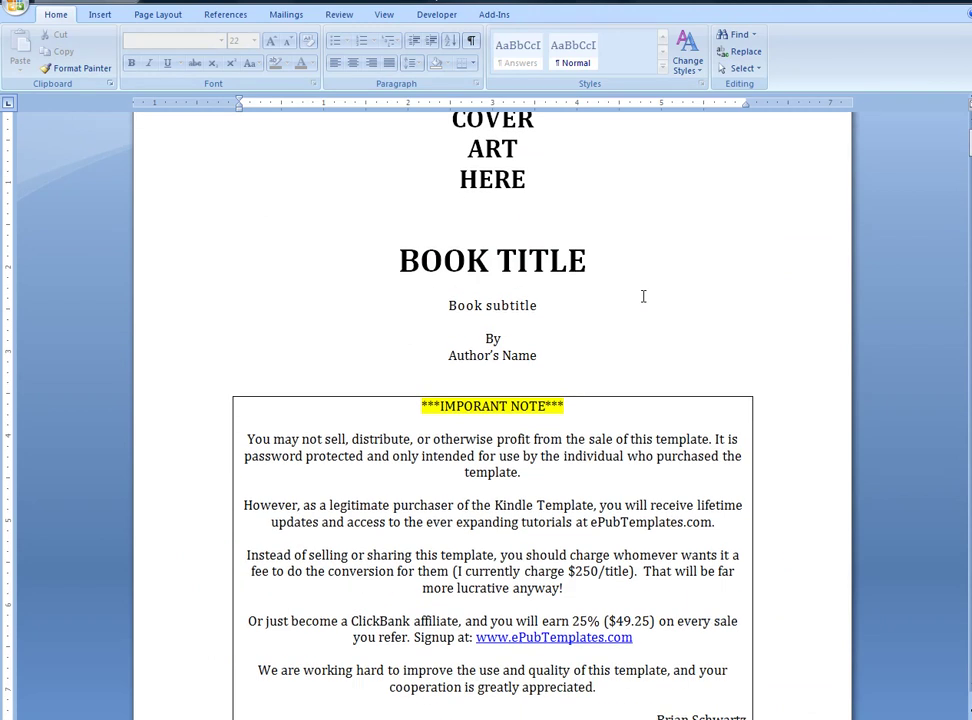
{"action": "scroll", "coordinate": [643, 297], "scroll_direction": "down", "scroll_amount": 1}
{"action": "scroll", "coordinate": [660, 308], "scroll_direction": "down", "scroll_amount": 2}
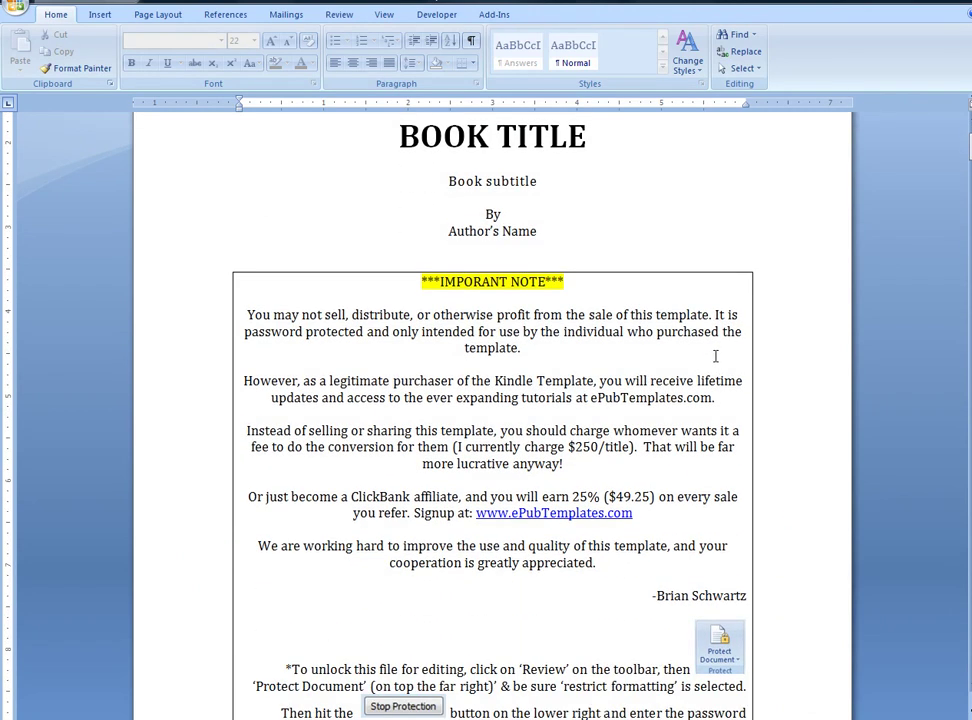
{"action": "scroll", "coordinate": [715, 356], "scroll_direction": "down", "scroll_amount": 1}
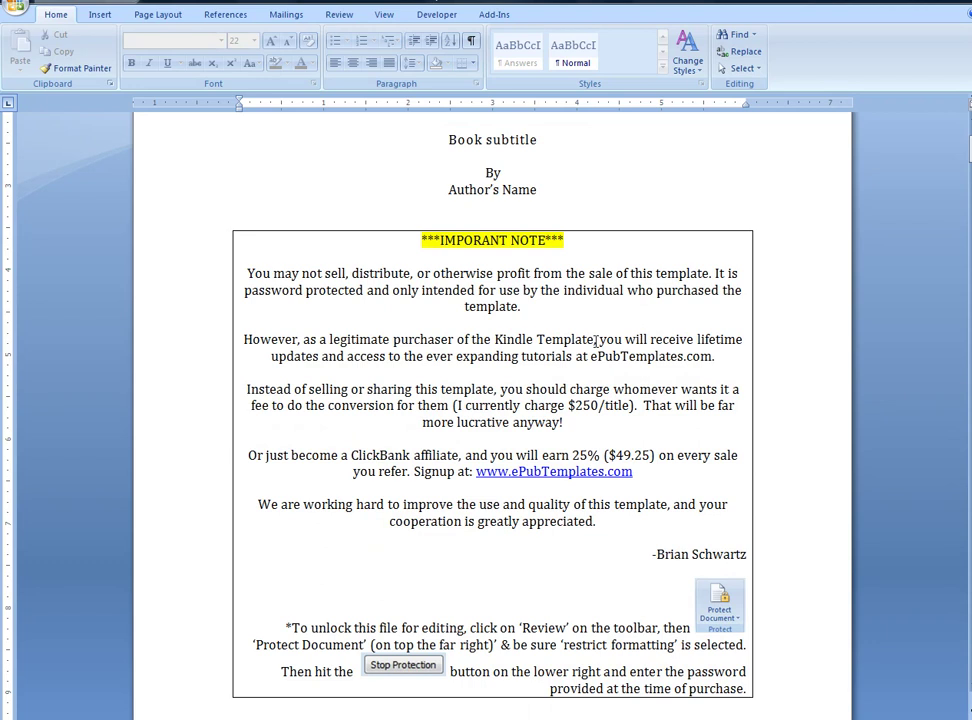
{"action": "scroll", "coordinate": [680, 420], "scroll_direction": "down", "scroll_amount": 9}
{"action": "scroll", "coordinate": [540, 455], "scroll_direction": "down", "scroll_amount": 7}
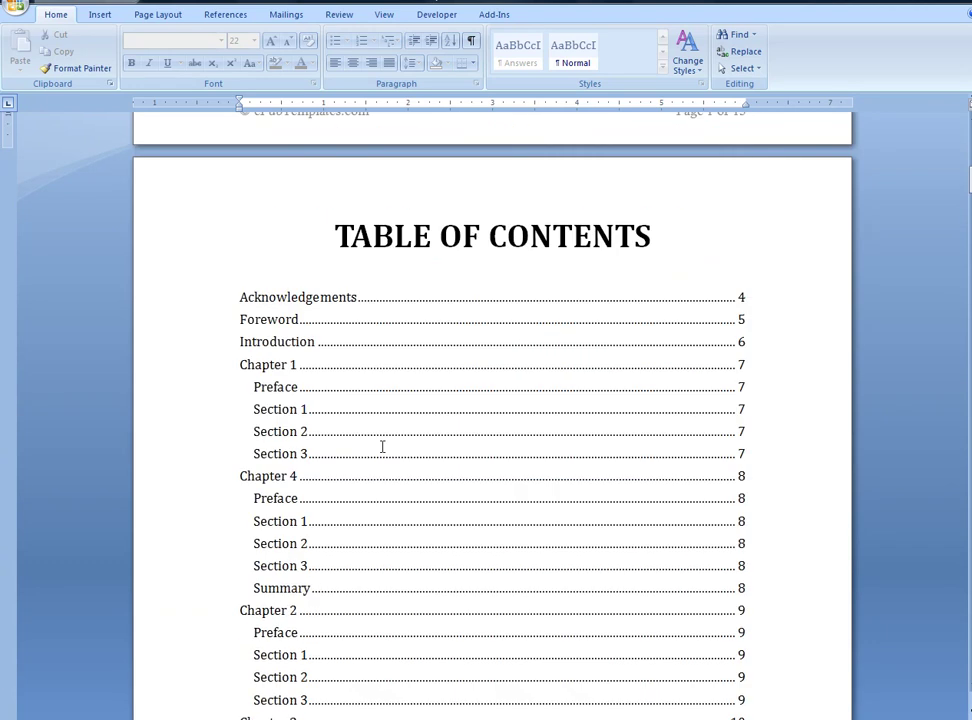
{"action": "scroll", "coordinate": [384, 438], "scroll_direction": "down", "scroll_amount": 4}
{"action": "scroll", "coordinate": [480, 445], "scroll_direction": "down", "scroll_amount": 8}
{"action": "scroll", "coordinate": [603, 523], "scroll_direction": "down", "scroll_amount": 6}
{"action": "scroll", "coordinate": [868, 601], "scroll_direction": "down", "scroll_amount": 5}
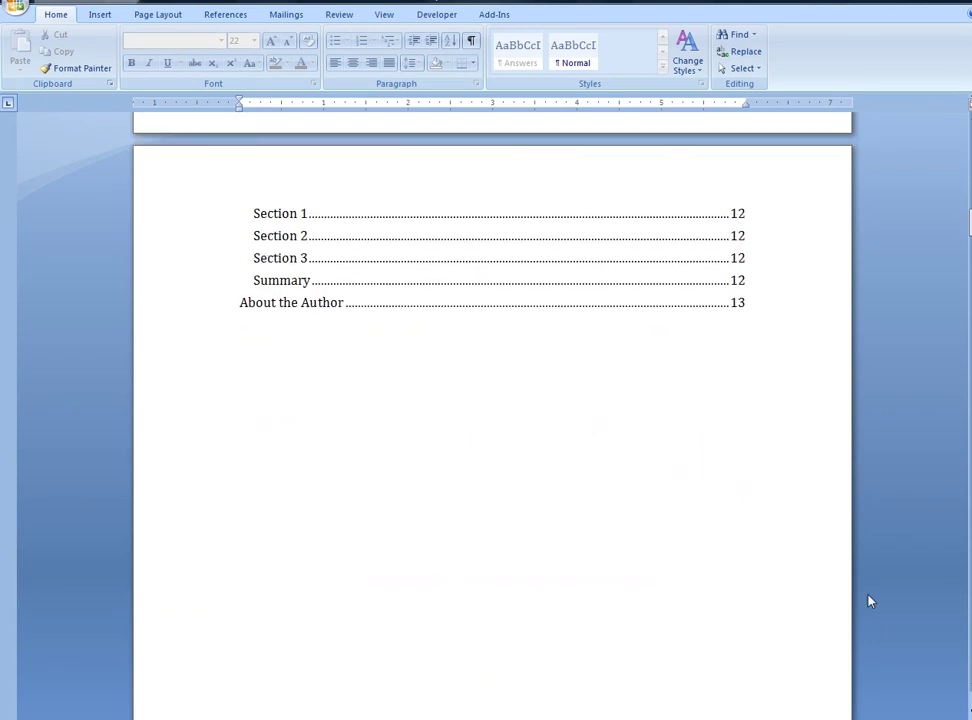
{"action": "scroll", "coordinate": [738, 423], "scroll_direction": "down", "scroll_amount": 3}
{"action": "scroll", "coordinate": [364, 230], "scroll_direction": "up", "scroll_amount": 6}
{"action": "double_click", "coordinate": [275, 338]}
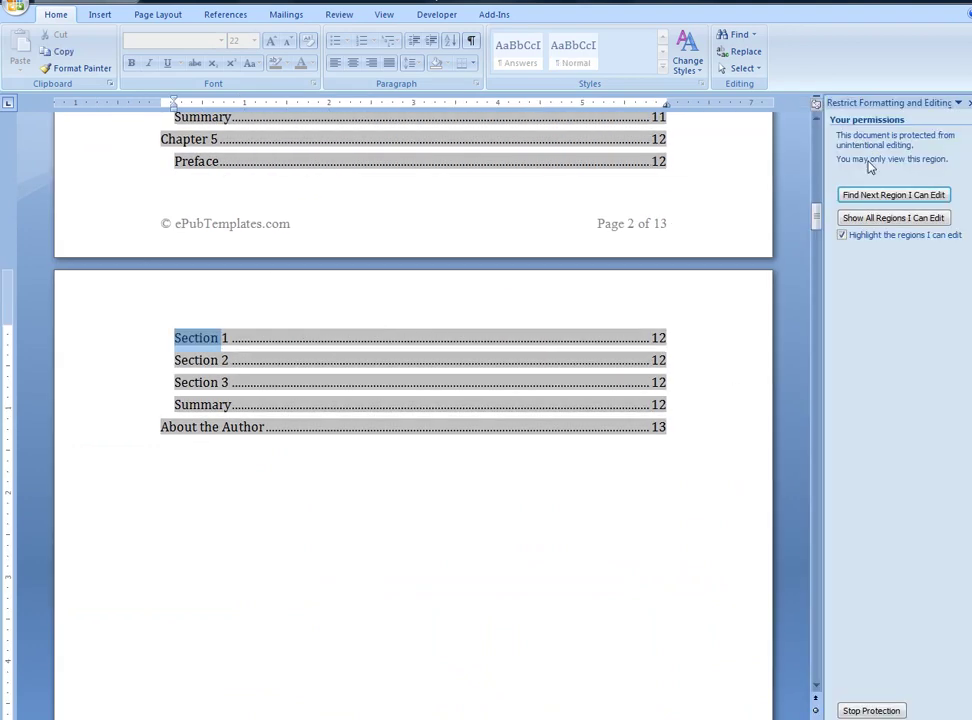
{"action": "left_click", "coordinate": [867, 711]}
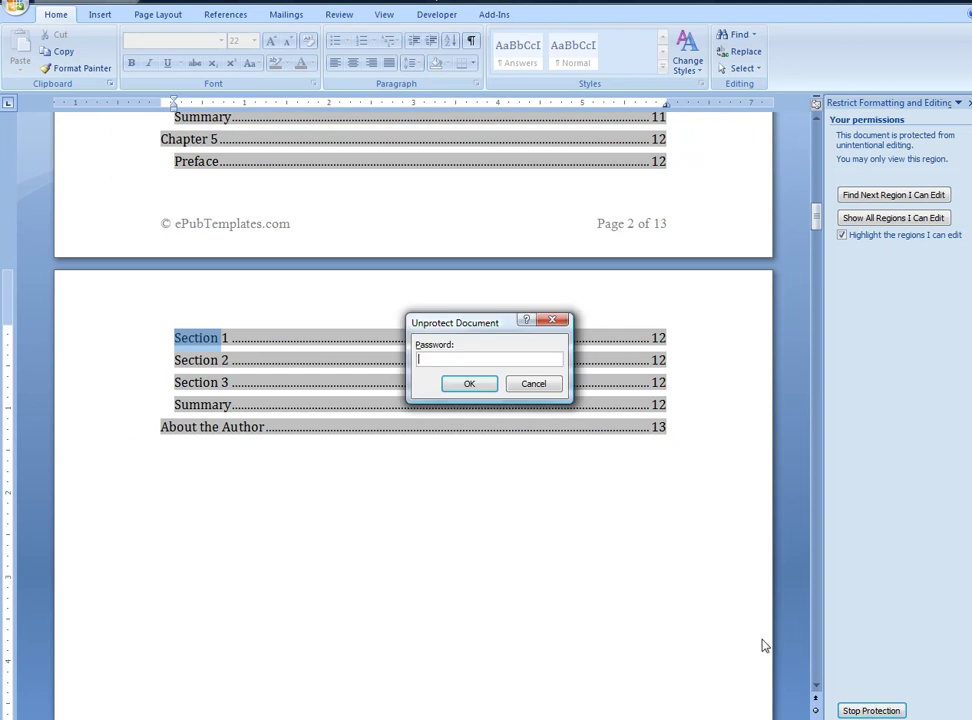
{"action": "type", "text": "1"}
{"action": "key", "text": "Return"}
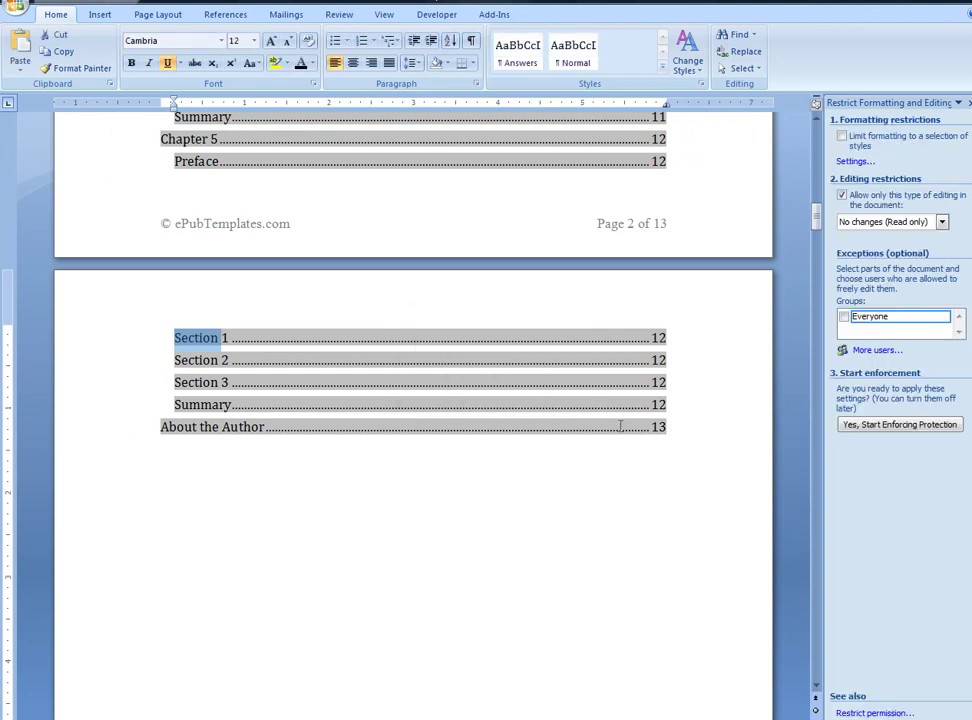
- Scroll past the acknowledgements, foreword and introduction to the Chapter 1 heading
{"action": "scroll", "coordinate": [321, 408], "scroll_direction": "down", "scroll_amount": 3}
{"action": "scroll", "coordinate": [361, 528], "scroll_direction": "down", "scroll_amount": 8}
{"action": "scroll", "coordinate": [361, 528], "scroll_direction": "down", "scroll_amount": 9}
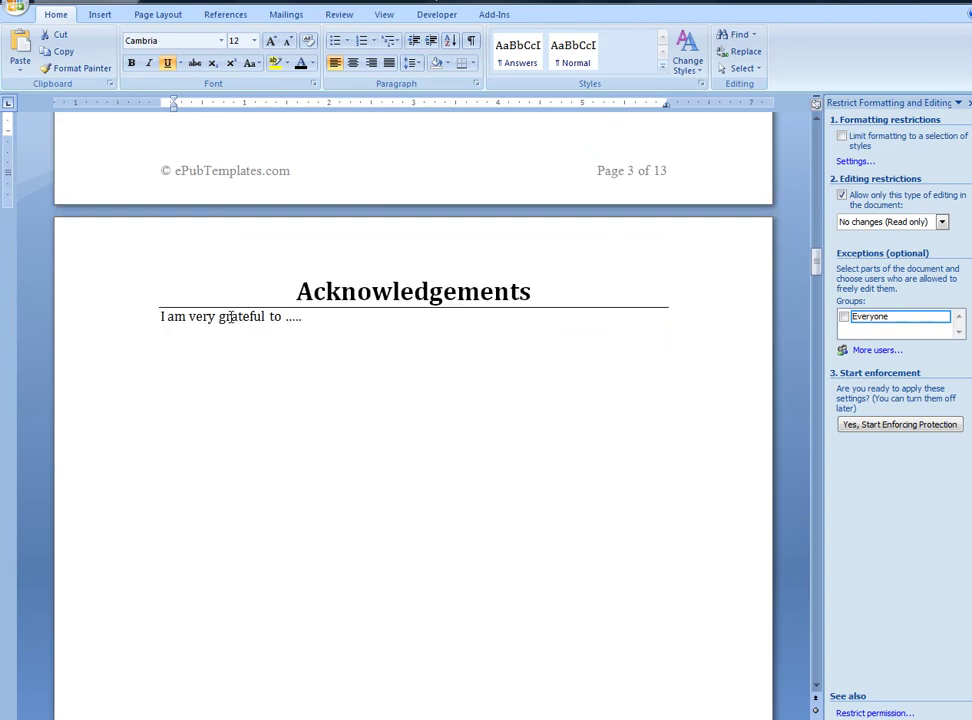
{"action": "scroll", "coordinate": [419, 551], "scroll_direction": "down", "scroll_amount": 5}
{"action": "scroll", "coordinate": [443, 534], "scroll_direction": "down", "scroll_amount": 7}
{"action": "scroll", "coordinate": [433, 567], "scroll_direction": "down", "scroll_amount": 5}
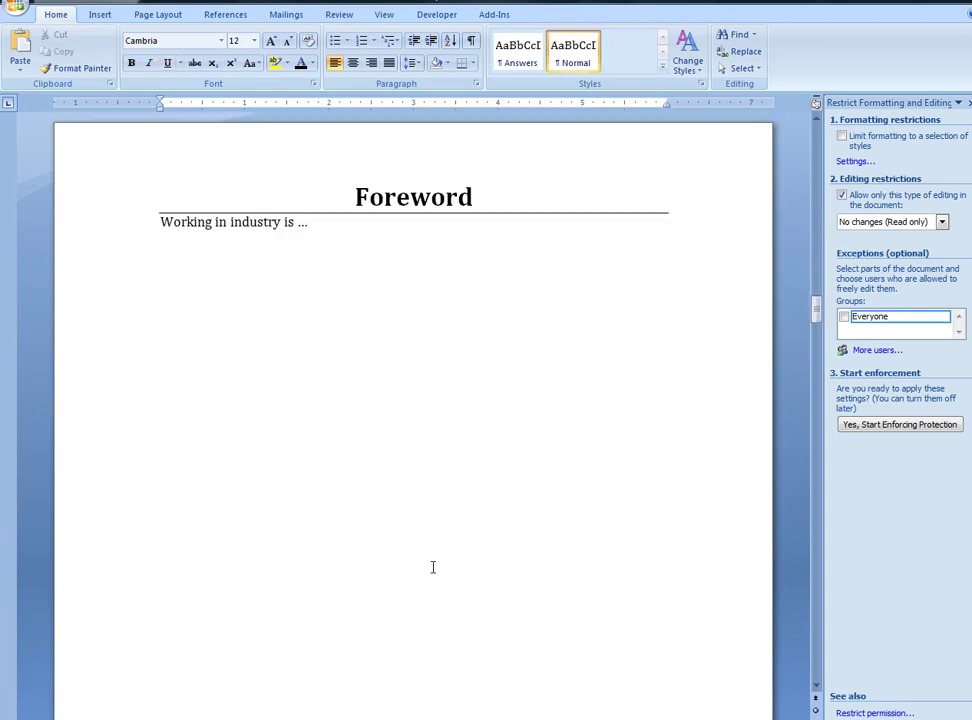
{"action": "scroll", "coordinate": [433, 567], "scroll_direction": "down", "scroll_amount": 8}
{"action": "scroll", "coordinate": [411, 503], "scroll_direction": "down", "scroll_amount": 4}
{"action": "scroll", "coordinate": [331, 475], "scroll_direction": "down", "scroll_amount": 1}
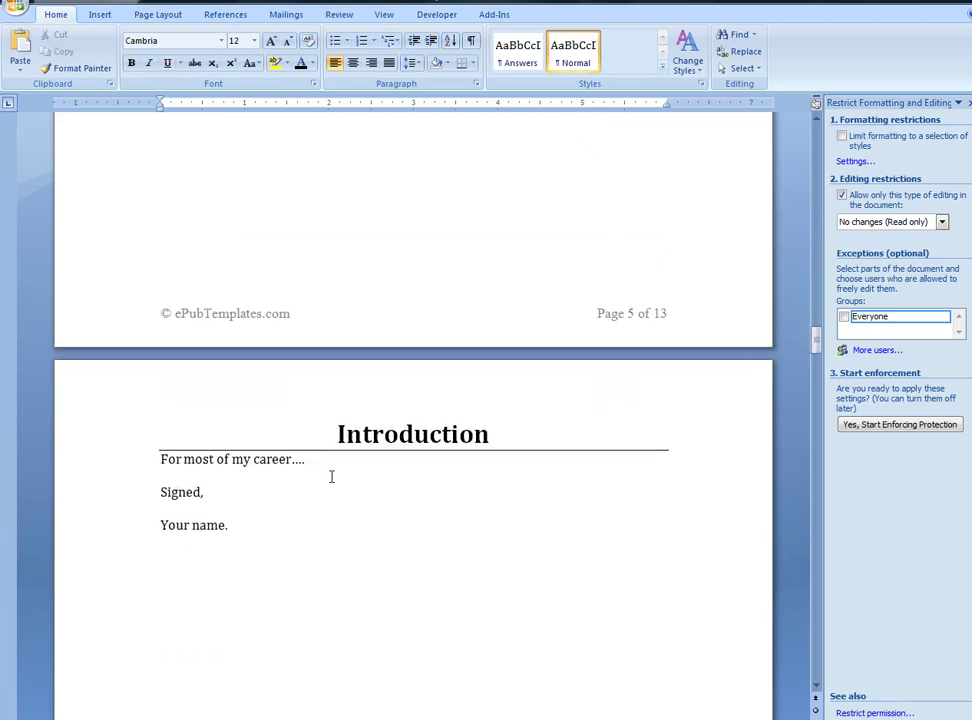
{"action": "scroll", "coordinate": [332, 475], "scroll_direction": "down", "scroll_amount": 4}
{"action": "left_click", "coordinate": [818, 655]}
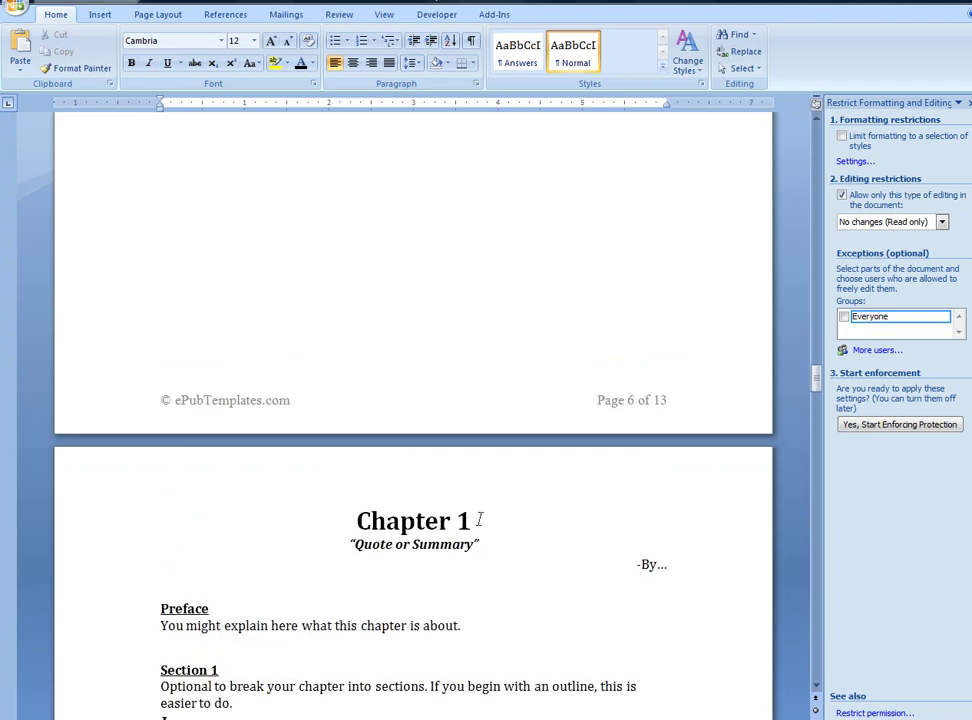
- Replace the Chapter 1 heading text with 'This Rocks!'
{"action": "triple_click", "coordinate": [420, 520]}
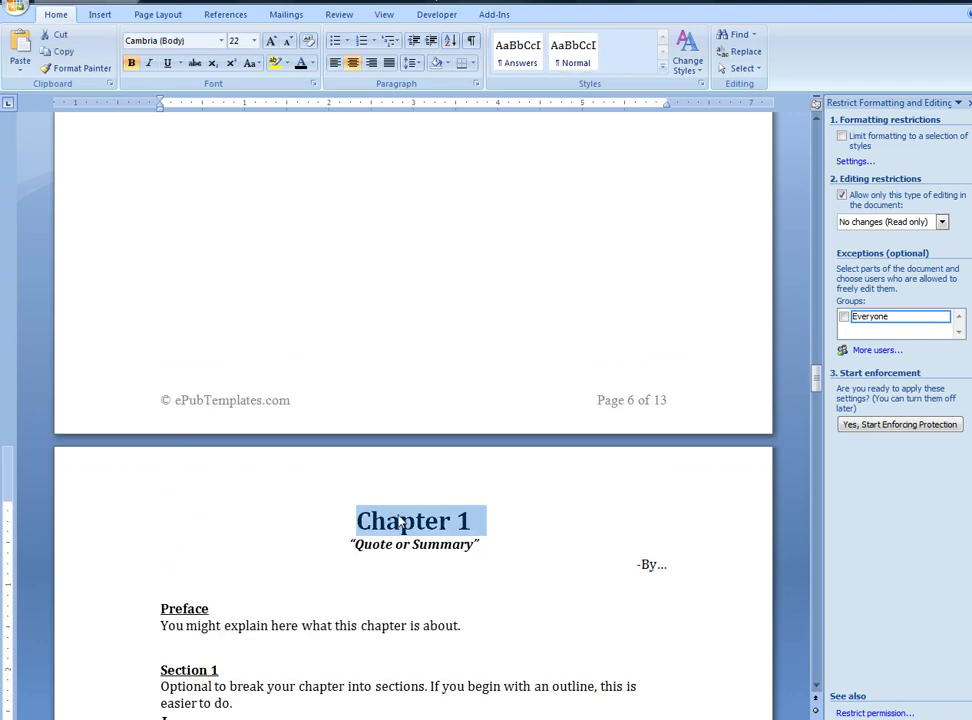
{"action": "type", "text": "This Rocks!"}
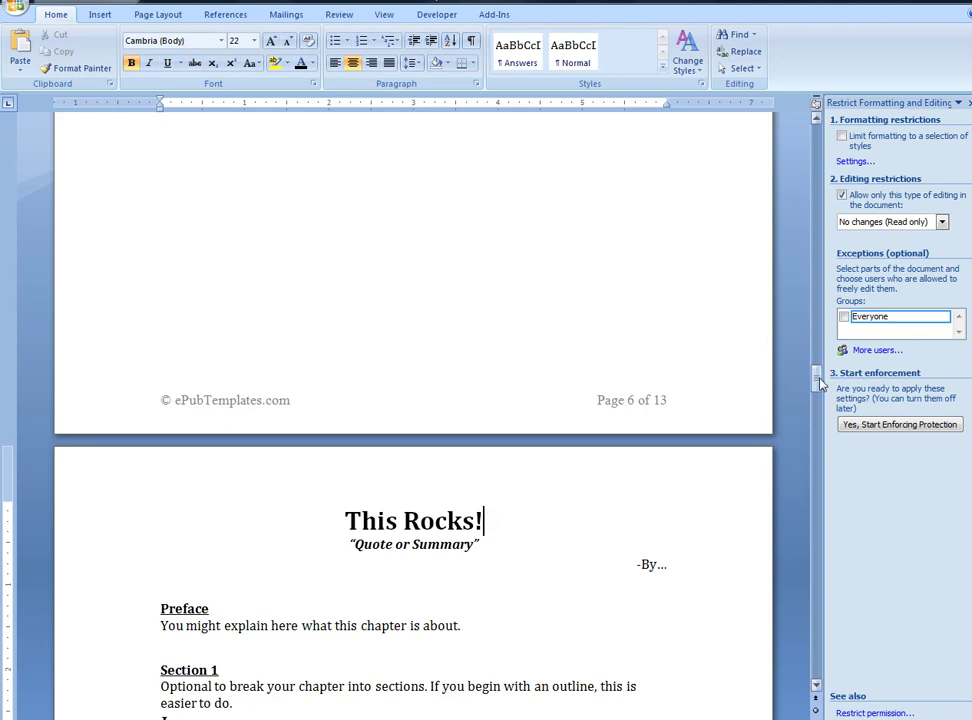
{"action": "left_click_drag", "start_coordinate": [816, 376], "coordinate": [836, 185]}
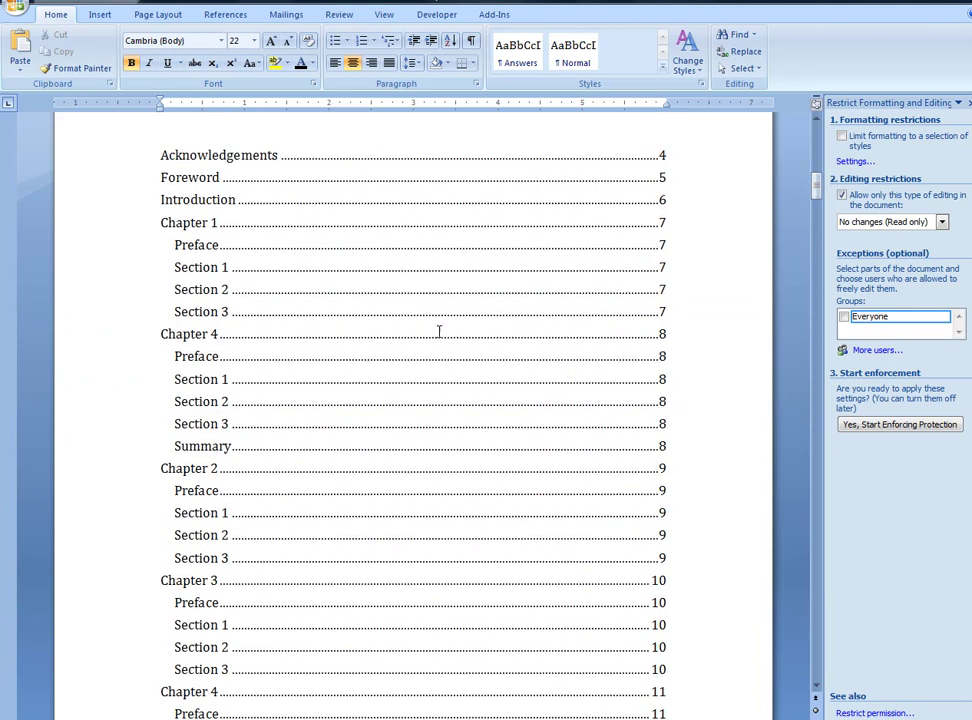
- Update the table of contents field so it lists the new 'This Rocks!' title
{"action": "left_click", "coordinate": [195, 225]}
{"action": "right_click", "coordinate": [195, 225]}
{"action": "left_click", "coordinate": [256, 289]}
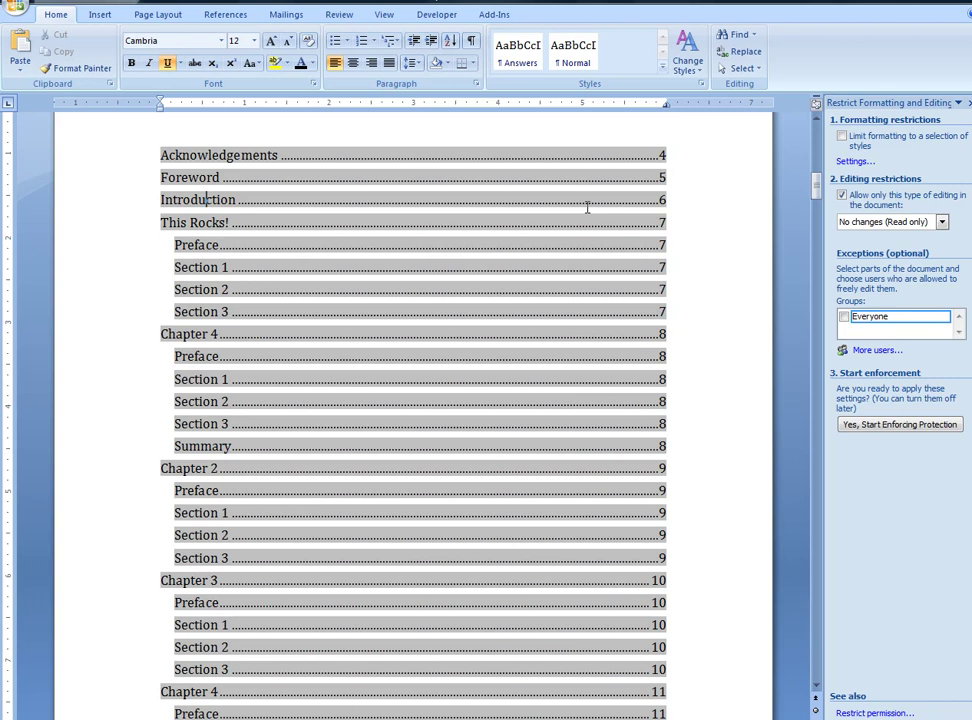
{"action": "scroll", "coordinate": [586, 206], "scroll_direction": "up", "scroll_amount": 2}
{"action": "left_click", "coordinate": [388, 218]}
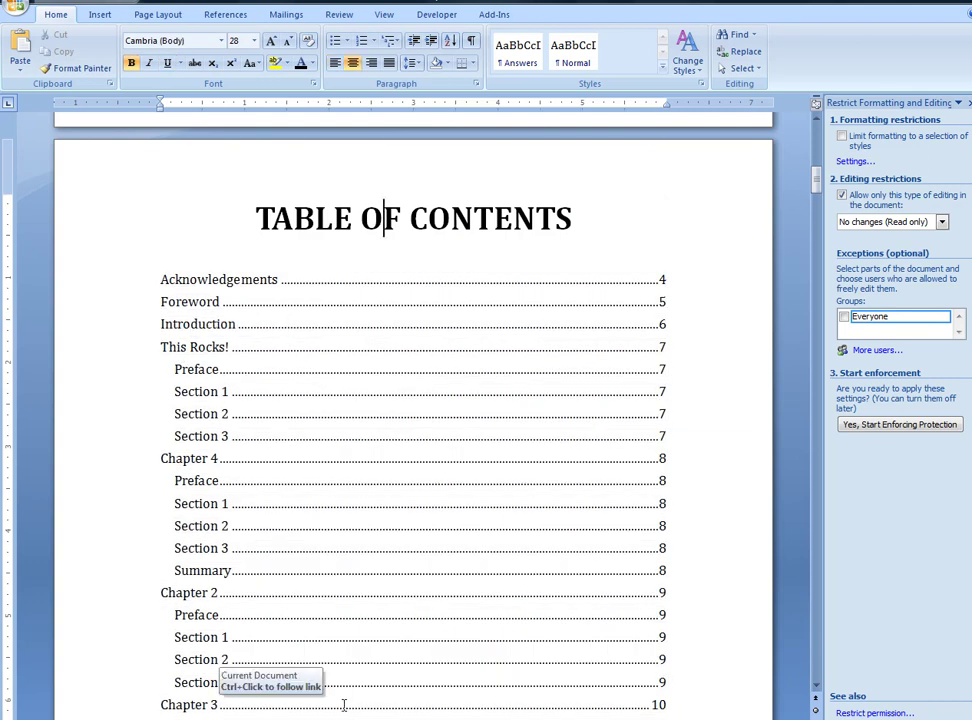
{"action": "scroll", "coordinate": [601, 373], "scroll_direction": "down", "scroll_amount": 2}
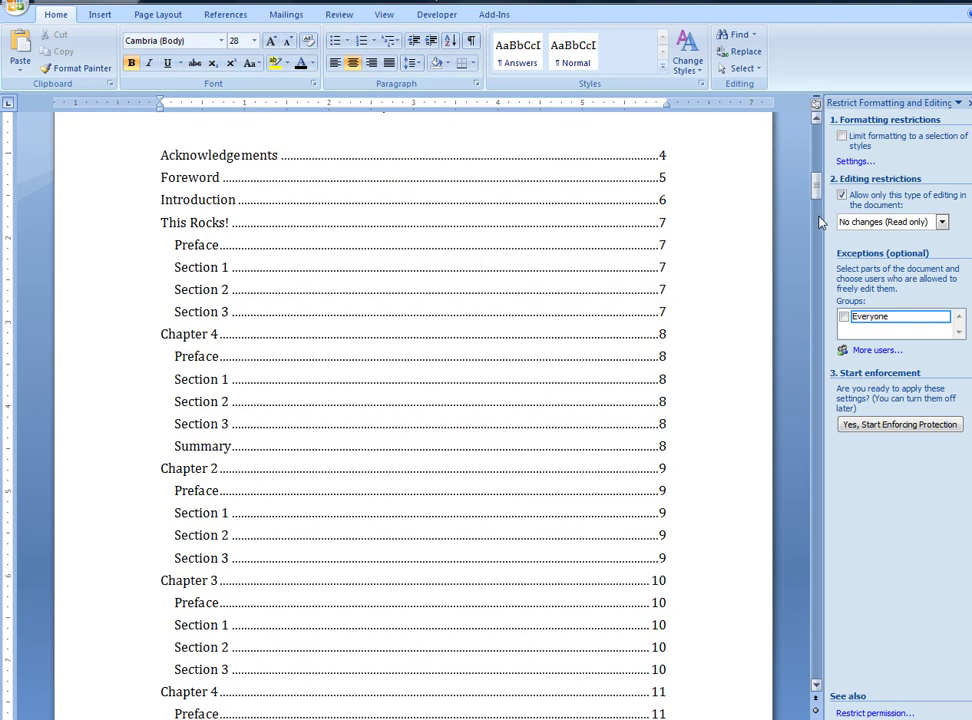
{"action": "mouse_move", "coordinate": [815, 185]}
{"action": "left_mouse_down"}
{"action": "mouse_move", "coordinate": [800, 393]}
{"action": "mouse_move", "coordinate": [816, 135]}
{"action": "left_mouse_up"}
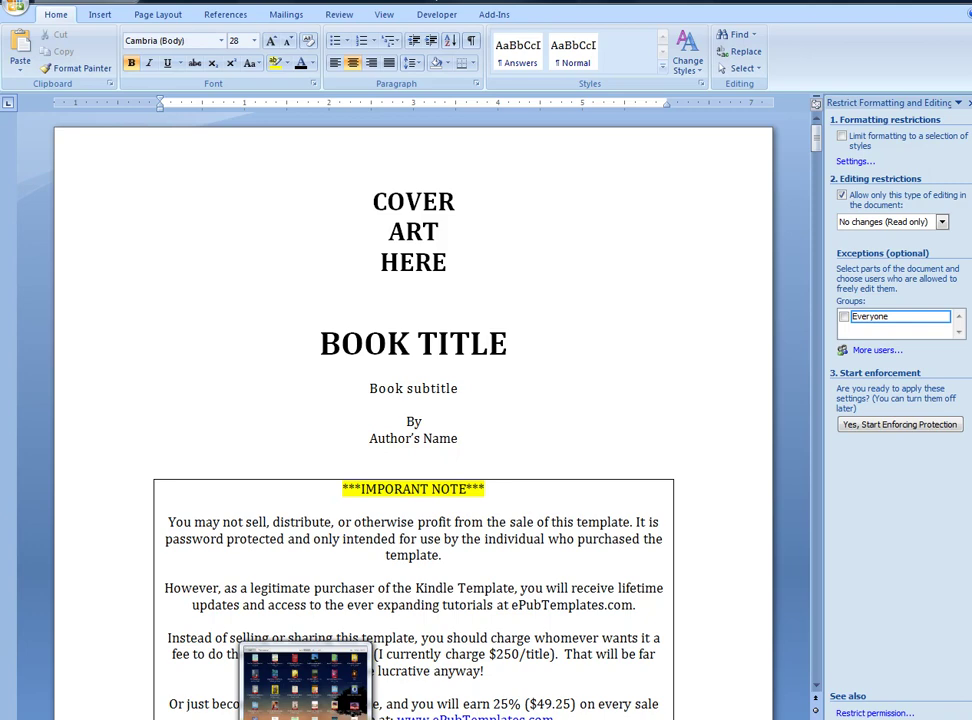
{"action": "left_click", "coordinate": [348, 703]}
{"action": "mouse_move", "coordinate": [86, 88]}
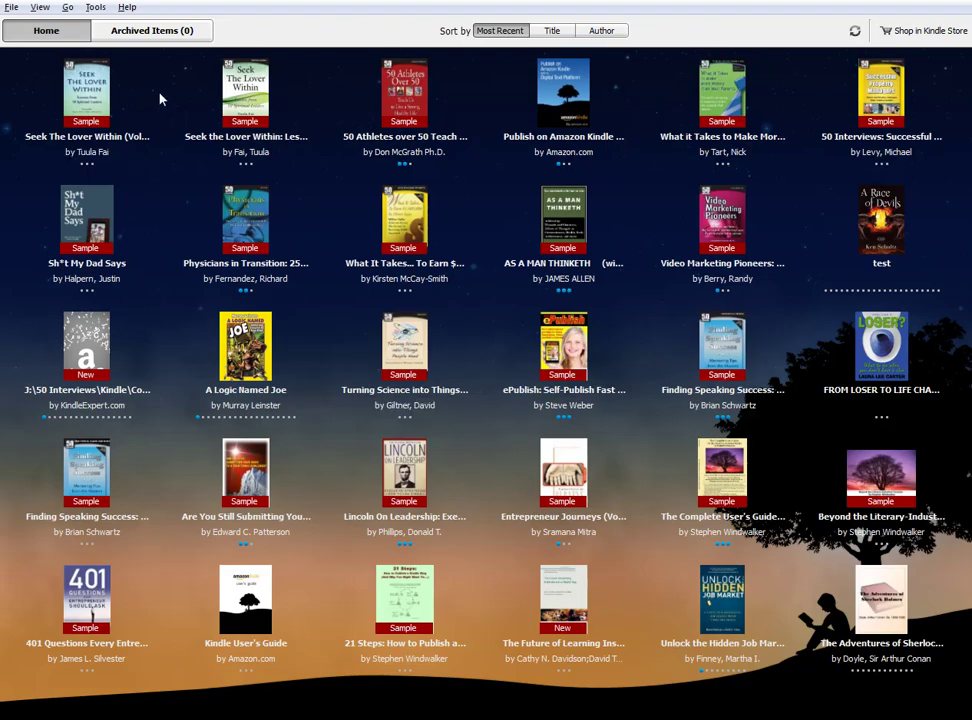
{"action": "double_click", "coordinate": [85, 95]}
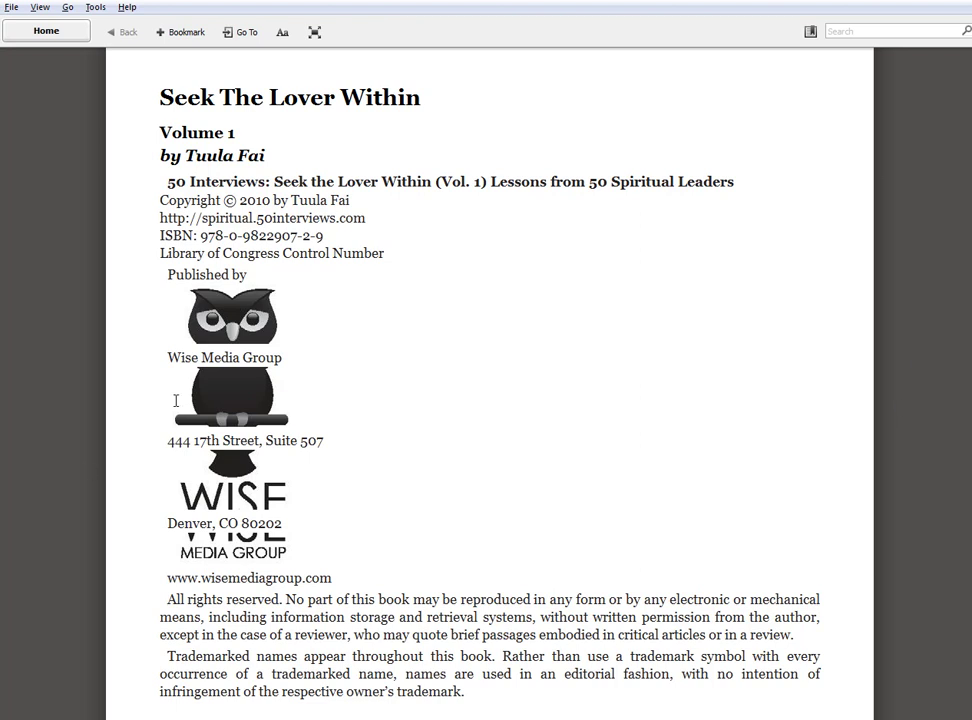
{"action": "left_click", "coordinate": [923, 392]}
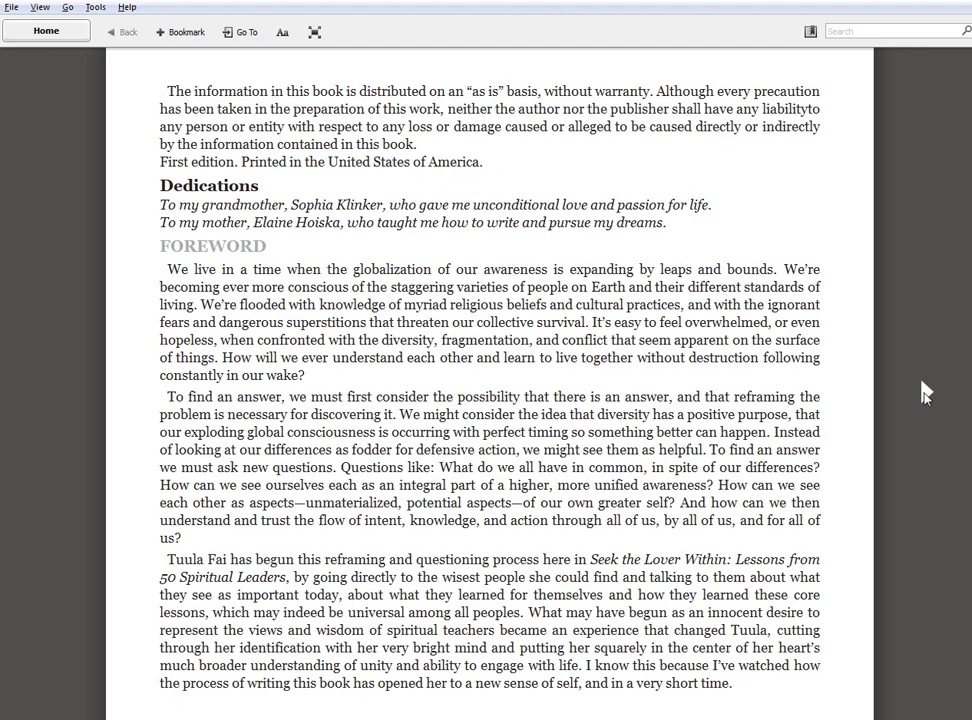
{"action": "left_click", "coordinate": [923, 392]}
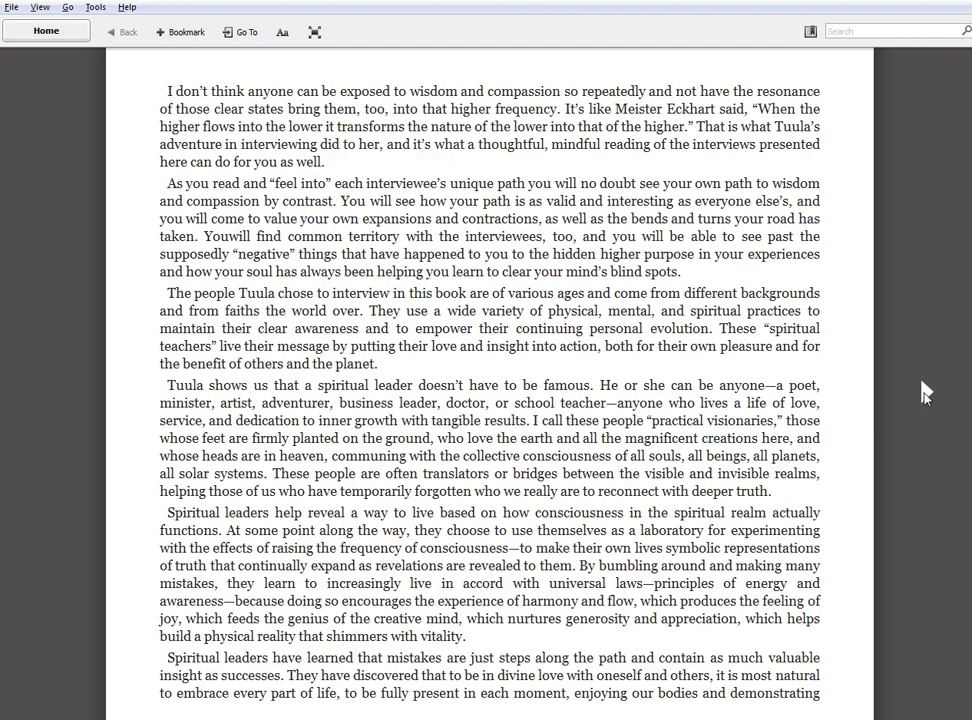
{"action": "left_click", "coordinate": [923, 392]}
{"action": "scroll", "coordinate": [651, 505], "scroll_direction": "down", "scroll_amount": 5}
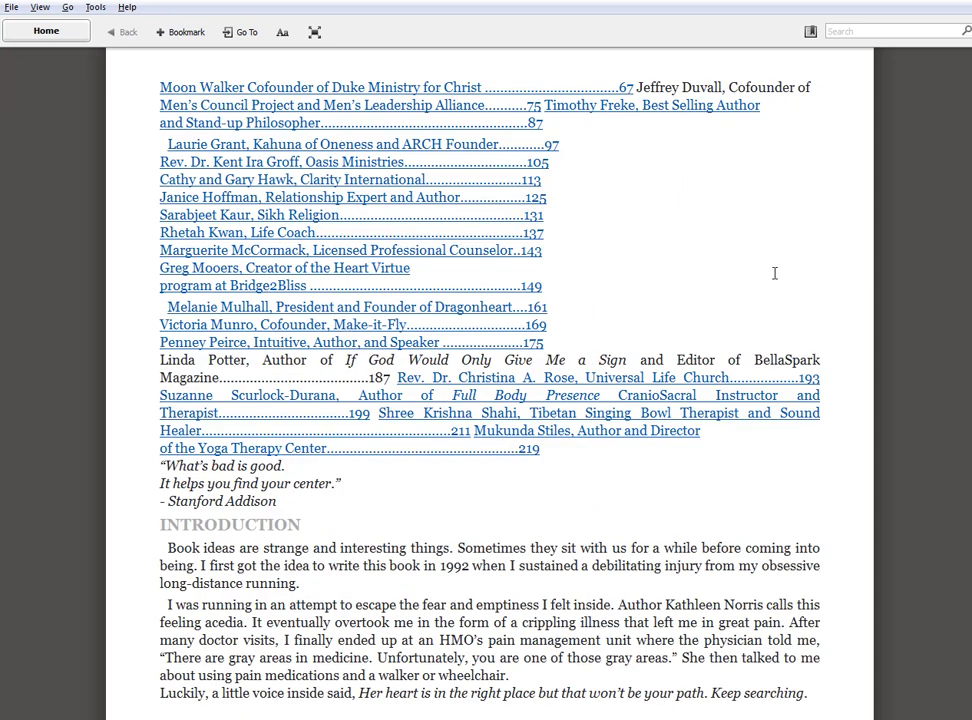
{"action": "left_click", "coordinate": [923, 392]}
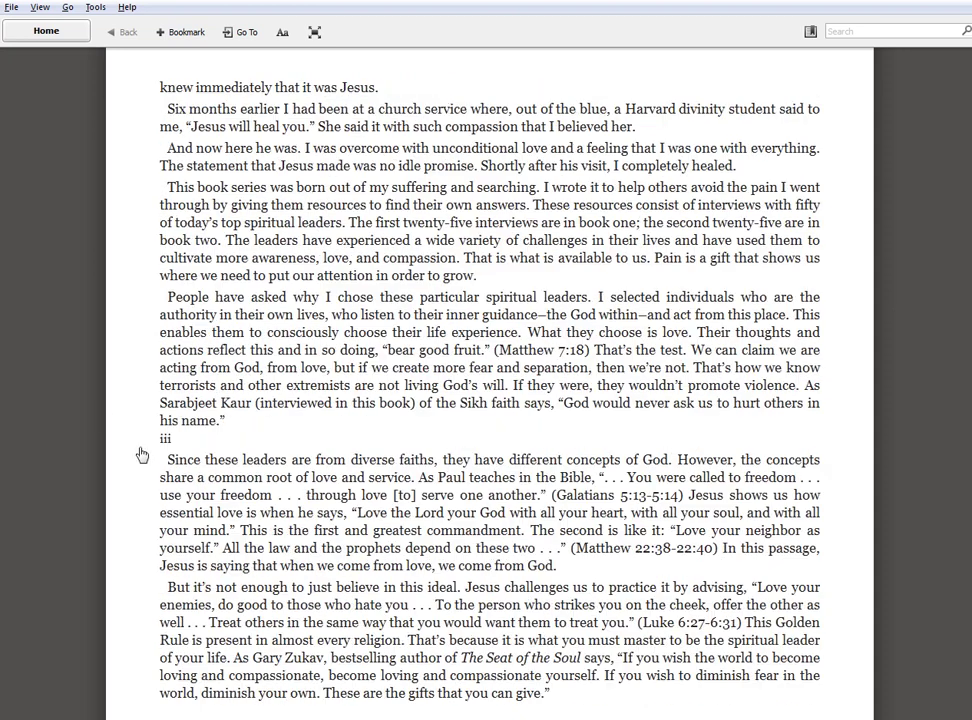
{"action": "left_click", "coordinate": [923, 390]}
{"action": "left_click", "coordinate": [923, 390]}
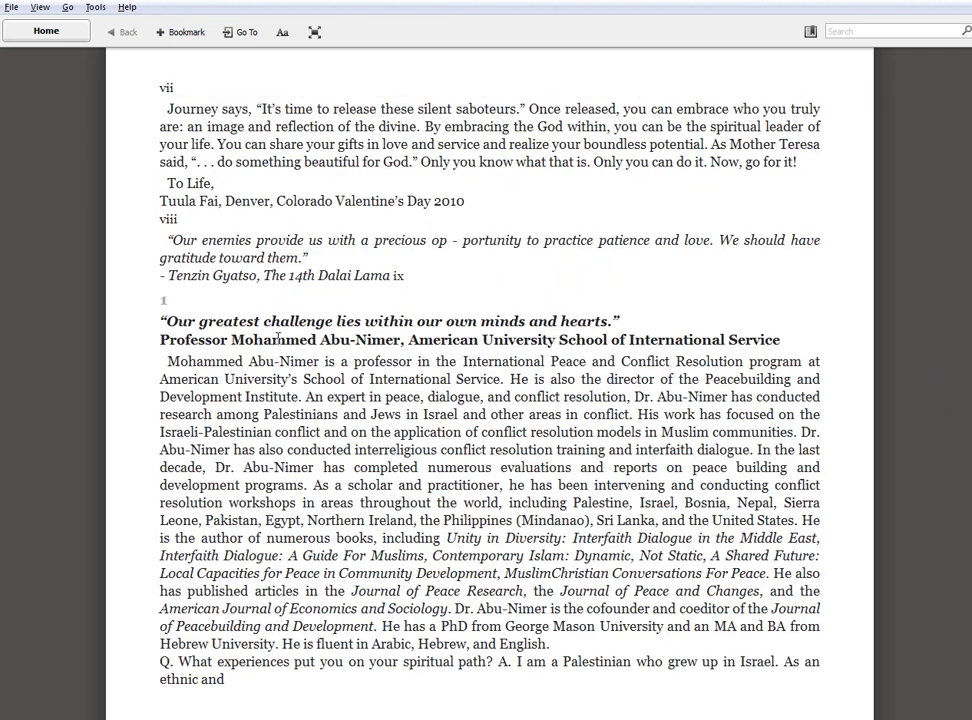
{"action": "left_click", "coordinate": [26, 34]}
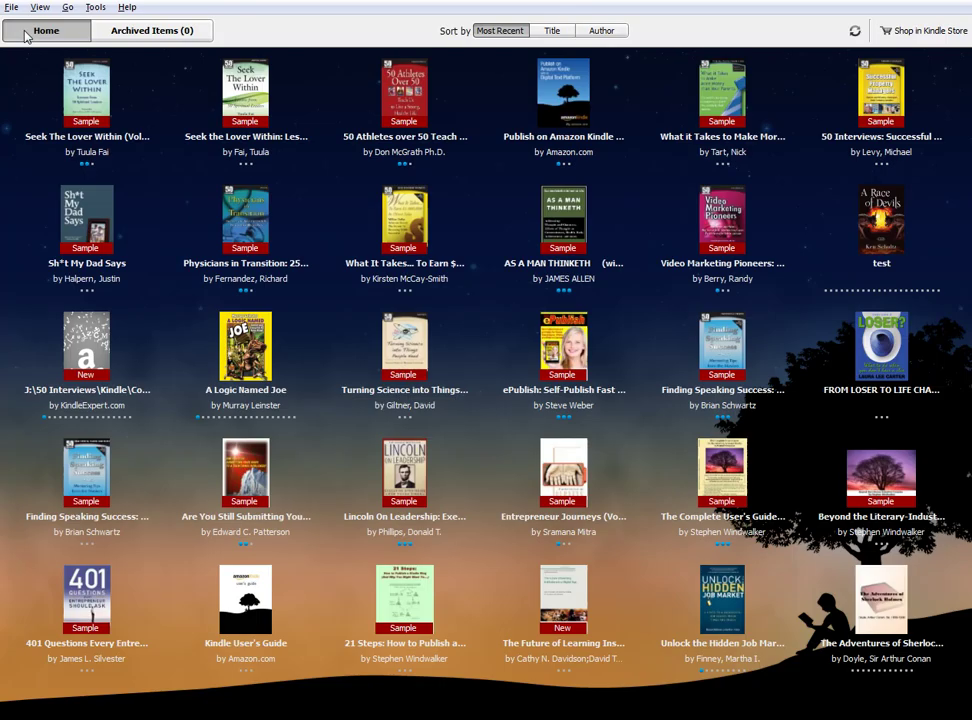
{"action": "mouse_move", "coordinate": [245, 92]}
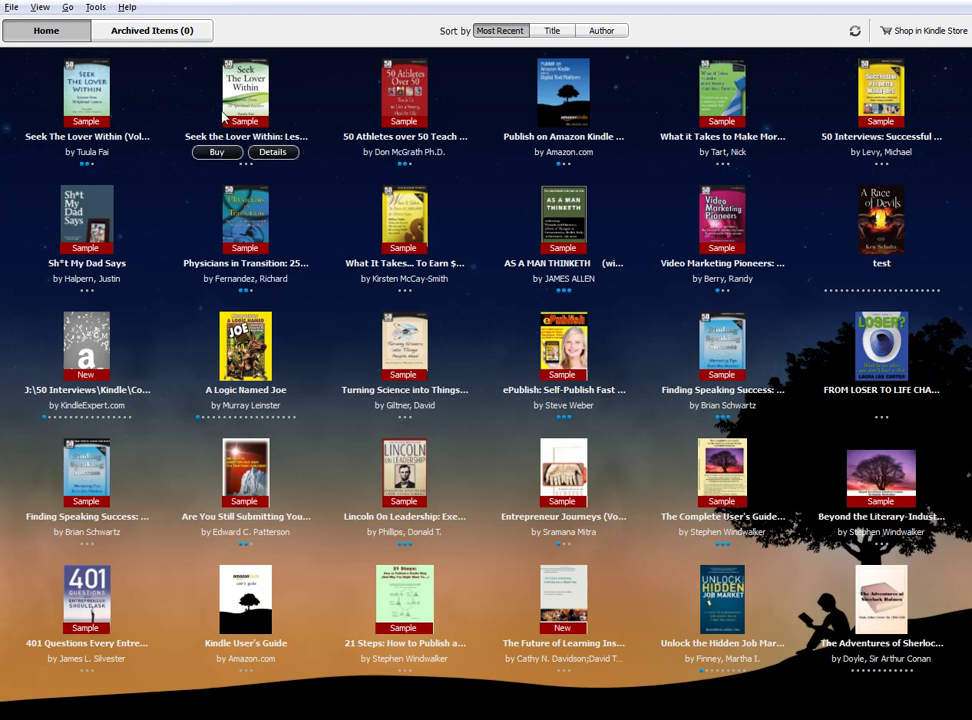
- Open the second Seek the Lover Within book and sample its Valentina Borodina and Introduction chapters
{"action": "double_click", "coordinate": [243, 91]}
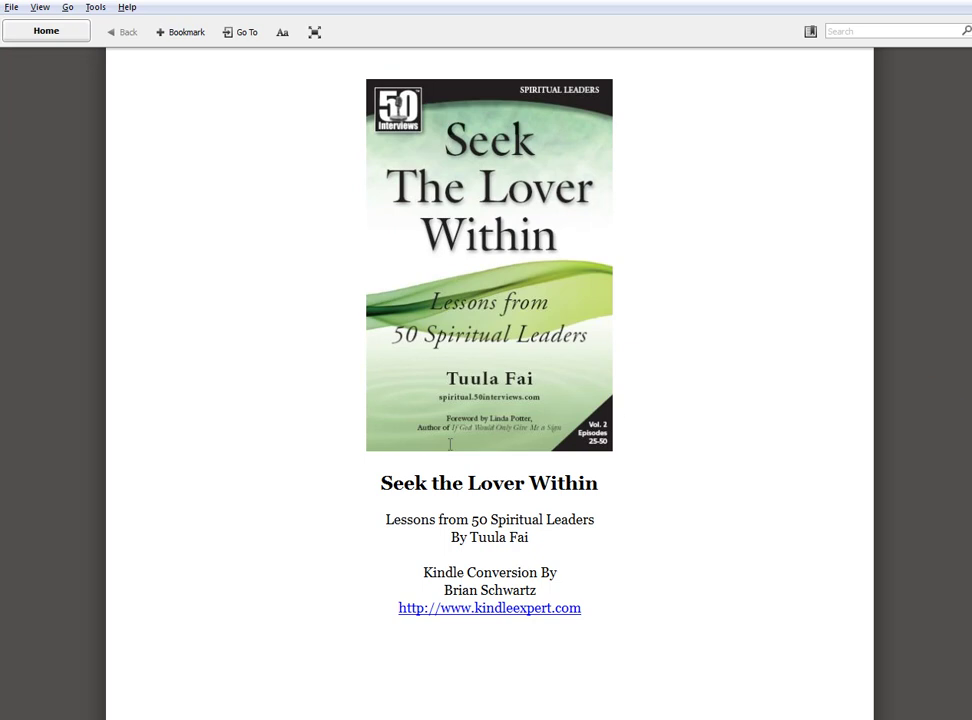
{"action": "left_click", "coordinate": [922, 392]}
{"action": "left_click", "coordinate": [922, 392]}
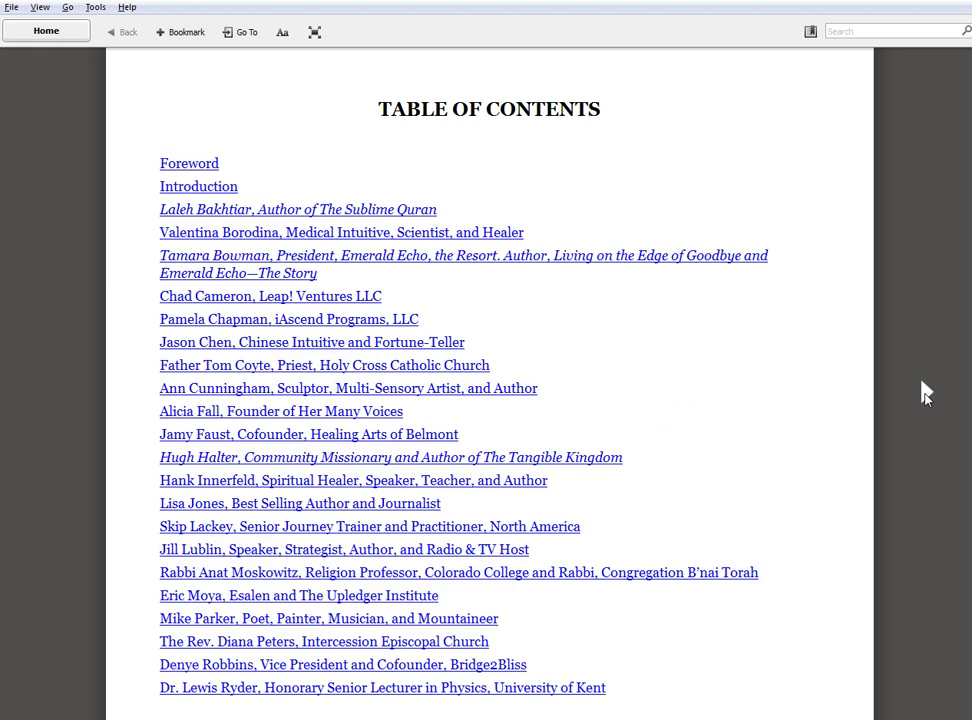
{"action": "left_click", "coordinate": [188, 237]}
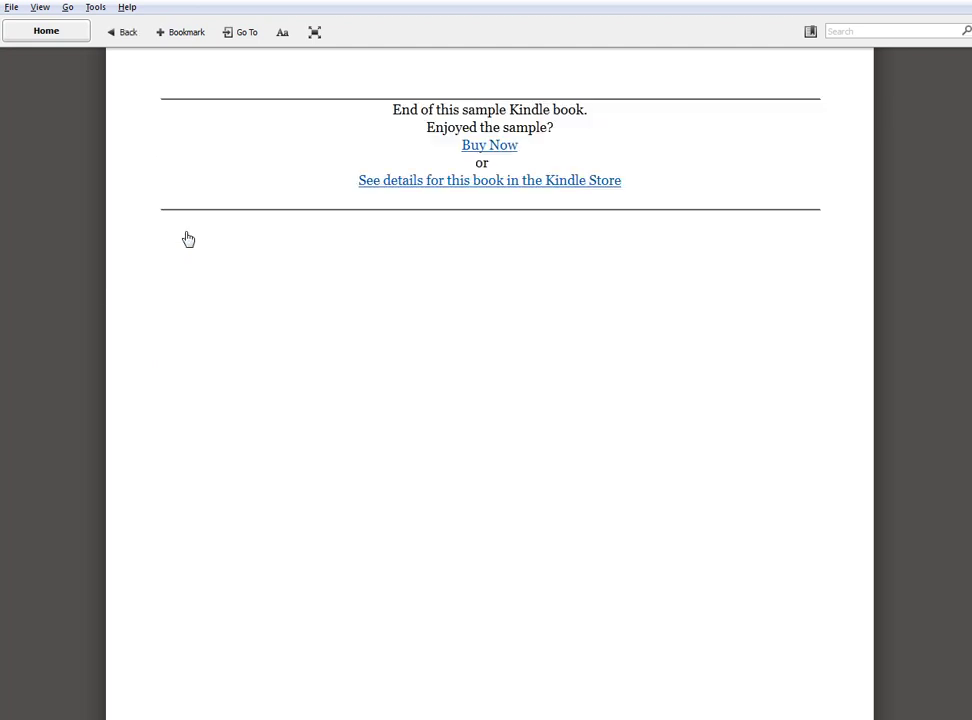
{"action": "left_click", "coordinate": [124, 33]}
{"action": "left_click", "coordinate": [191, 192]}
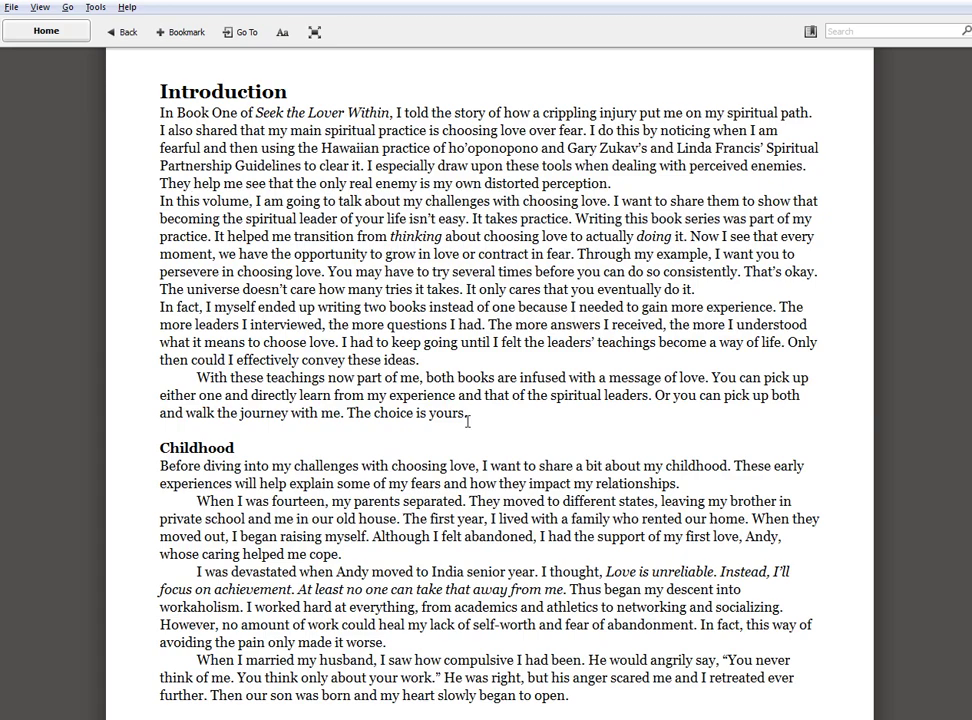
{"action": "left_click", "coordinate": [923, 390]}
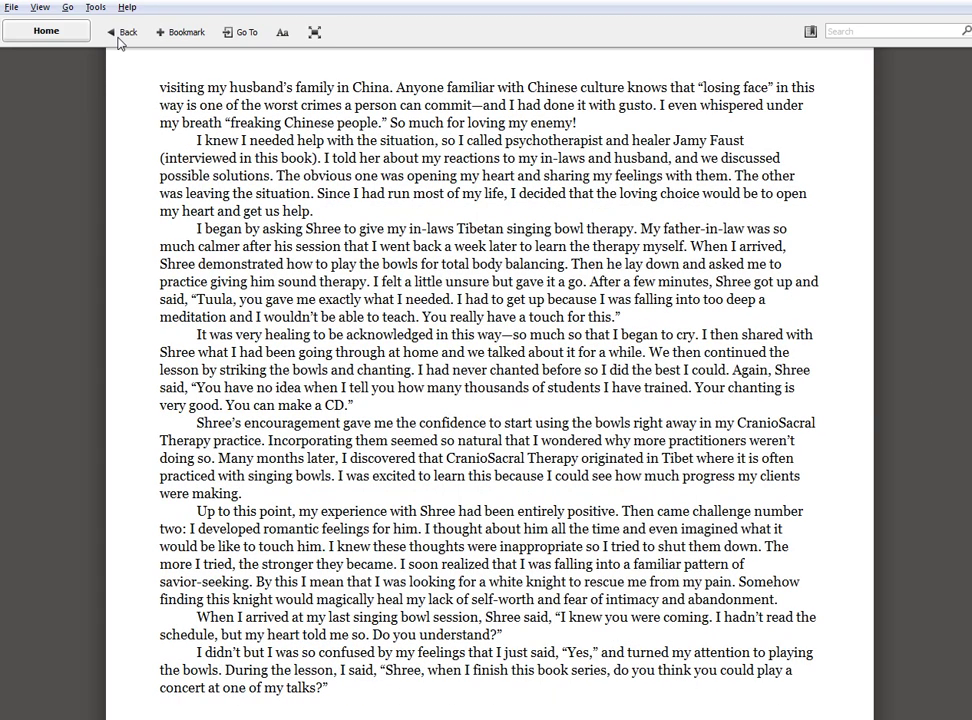
{"action": "left_click", "coordinate": [68, 35]}
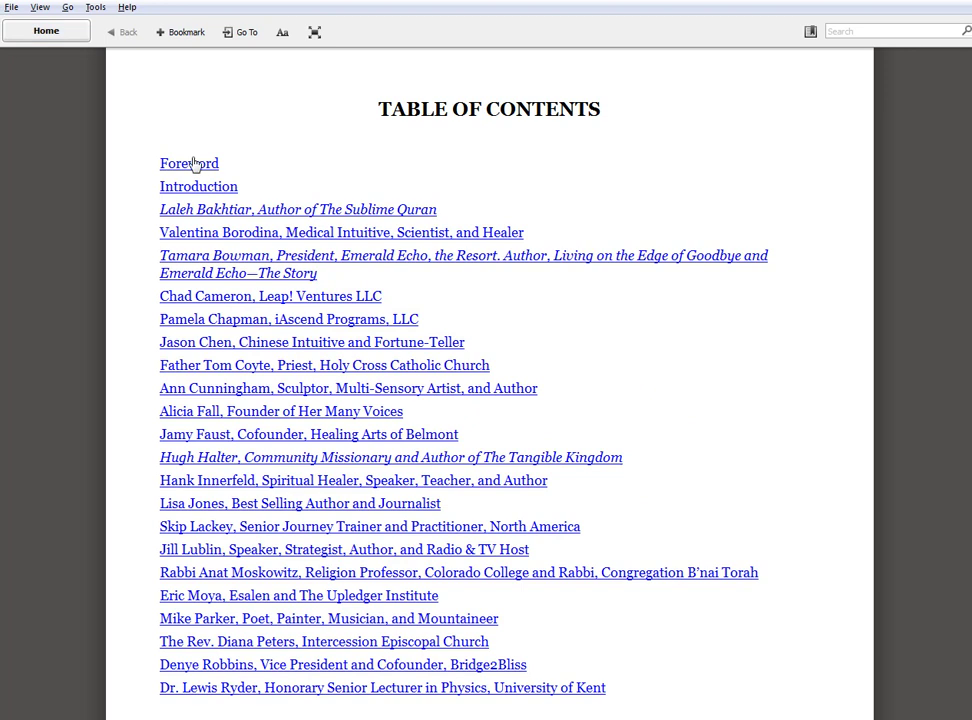
- Read the Laleh Bakhtiar chapter to the end of the sample, then return to the library
{"action": "left_click", "coordinate": [201, 212]}
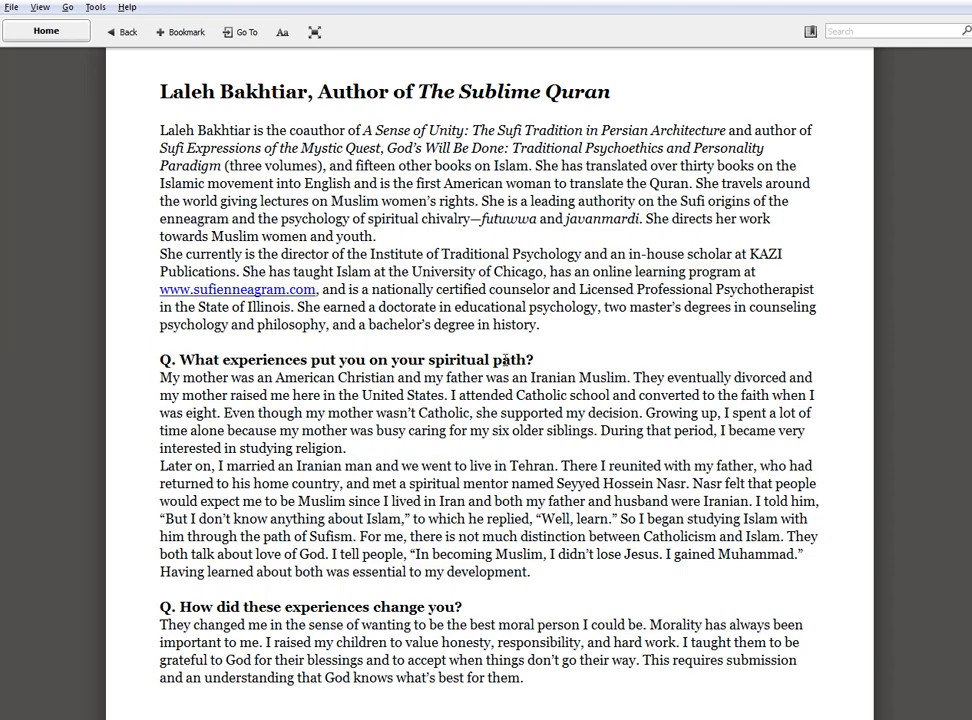
{"action": "scroll", "coordinate": [380, 285], "scroll_direction": "down", "scroll_amount": 3}
{"action": "scroll", "coordinate": [357, 349], "scroll_direction": "down", "scroll_amount": 3}
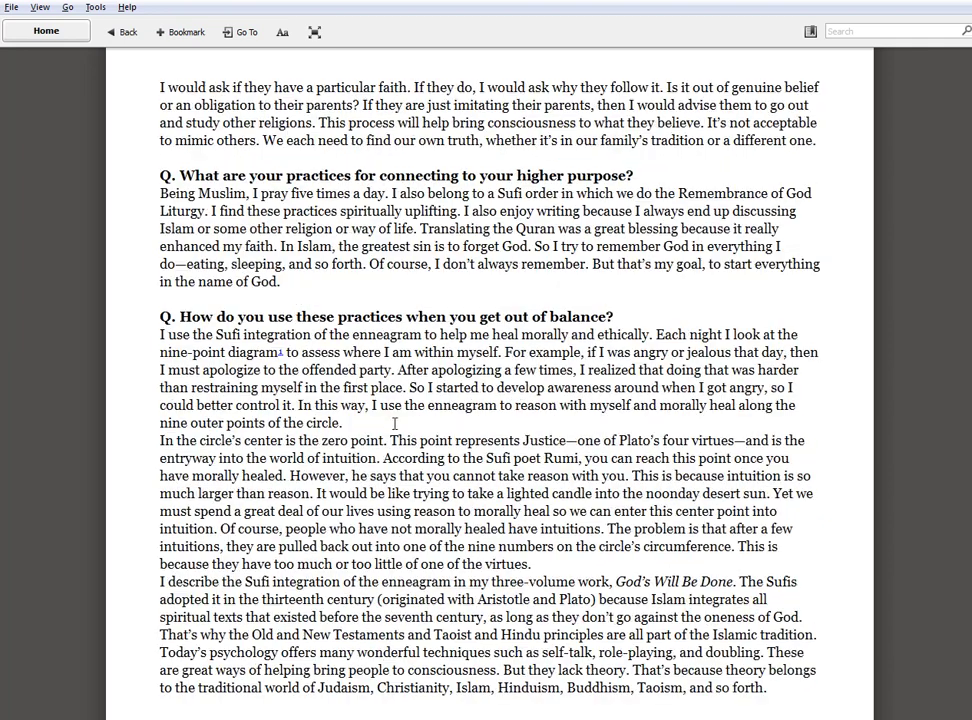
{"action": "scroll", "coordinate": [393, 423], "scroll_direction": "down", "scroll_amount": 5}
{"action": "scroll", "coordinate": [406, 401], "scroll_direction": "up", "scroll_amount": 3}
{"action": "scroll", "coordinate": [328, 328], "scroll_direction": "up", "scroll_amount": 1}
{"action": "scroll", "coordinate": [350, 400], "scroll_direction": "down", "scroll_amount": 1}
{"action": "scroll", "coordinate": [374, 439], "scroll_direction": "down", "scroll_amount": 1}
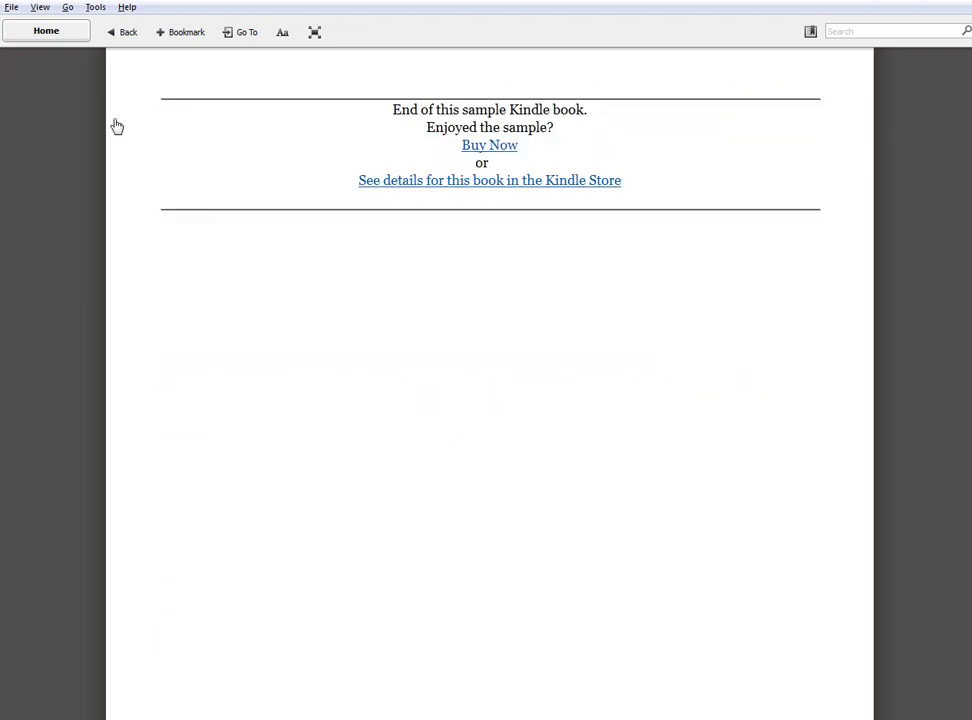
{"action": "left_click", "coordinate": [74, 32]}
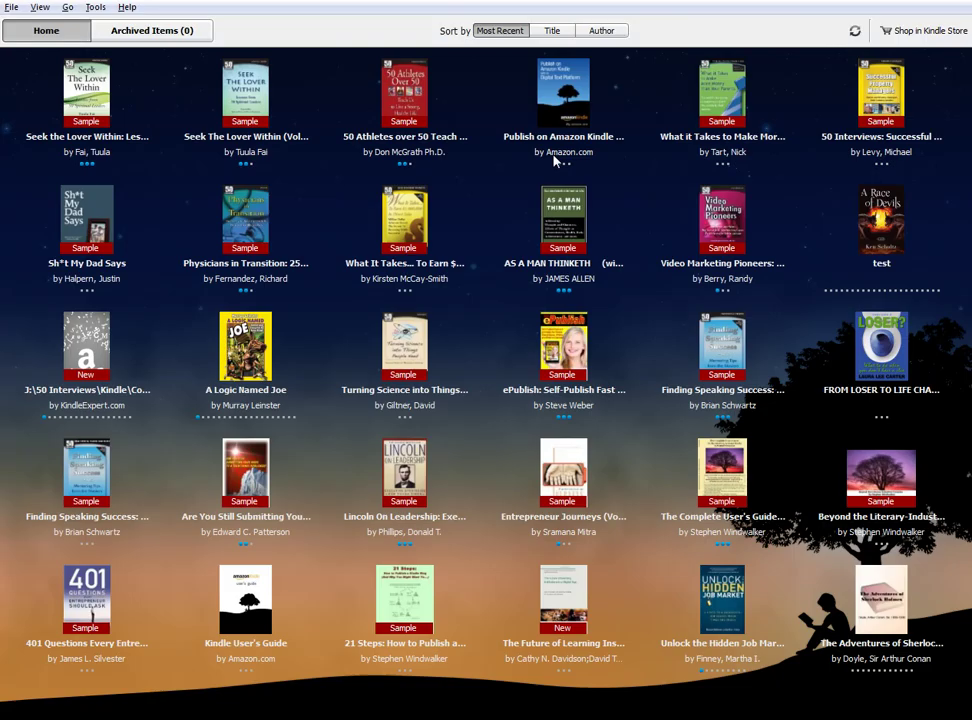
{"action": "mouse_move", "coordinate": [881, 92]}
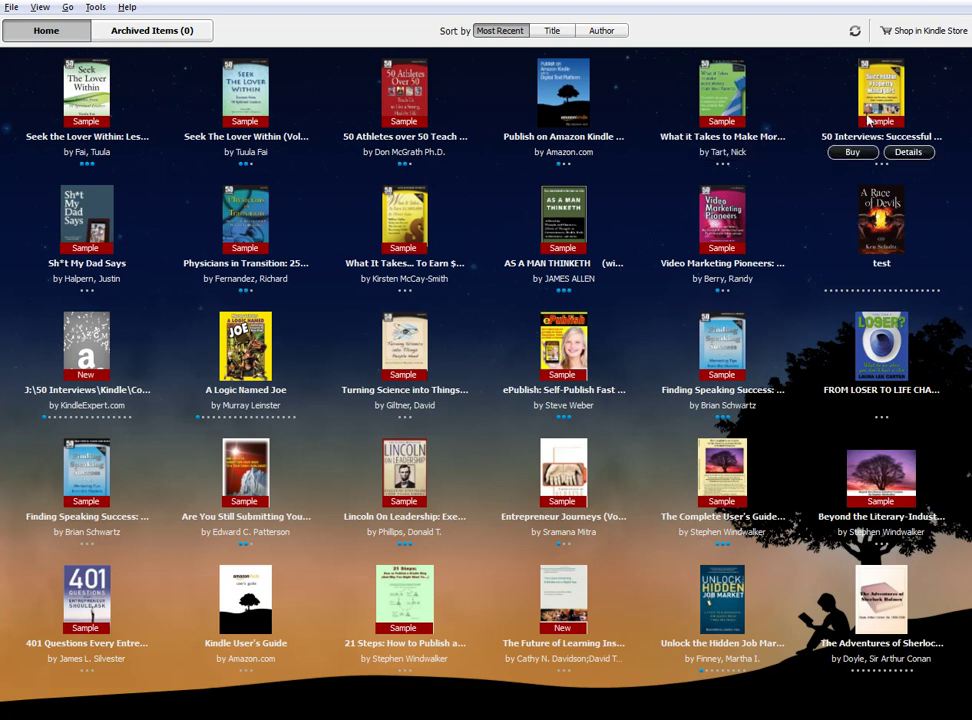
{"action": "double_click", "coordinate": [724, 90]}
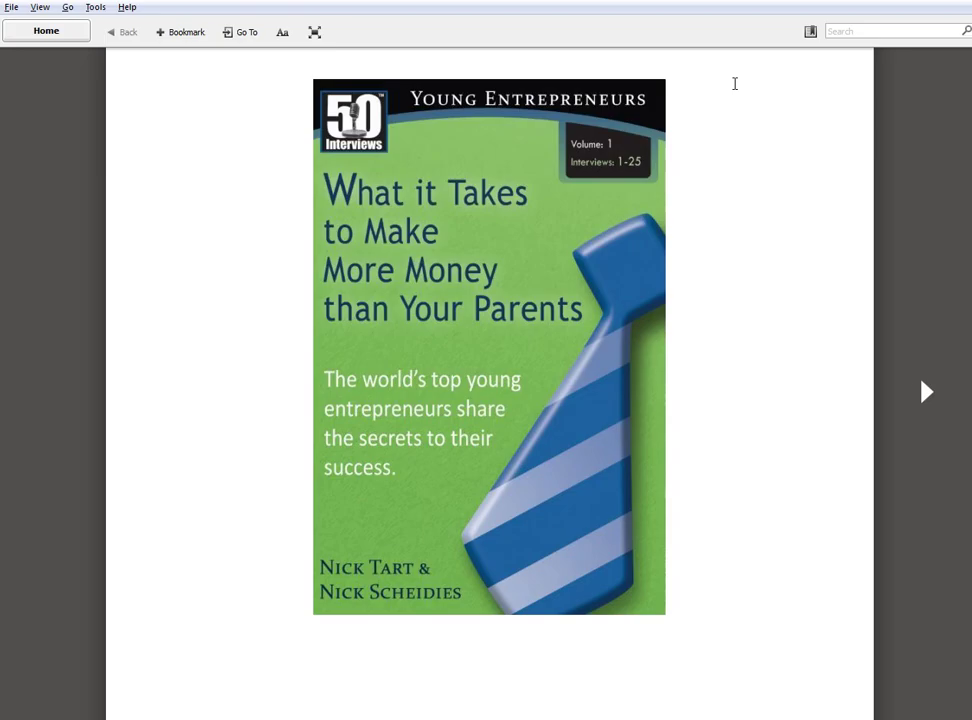
{"action": "key", "text": "Right"}
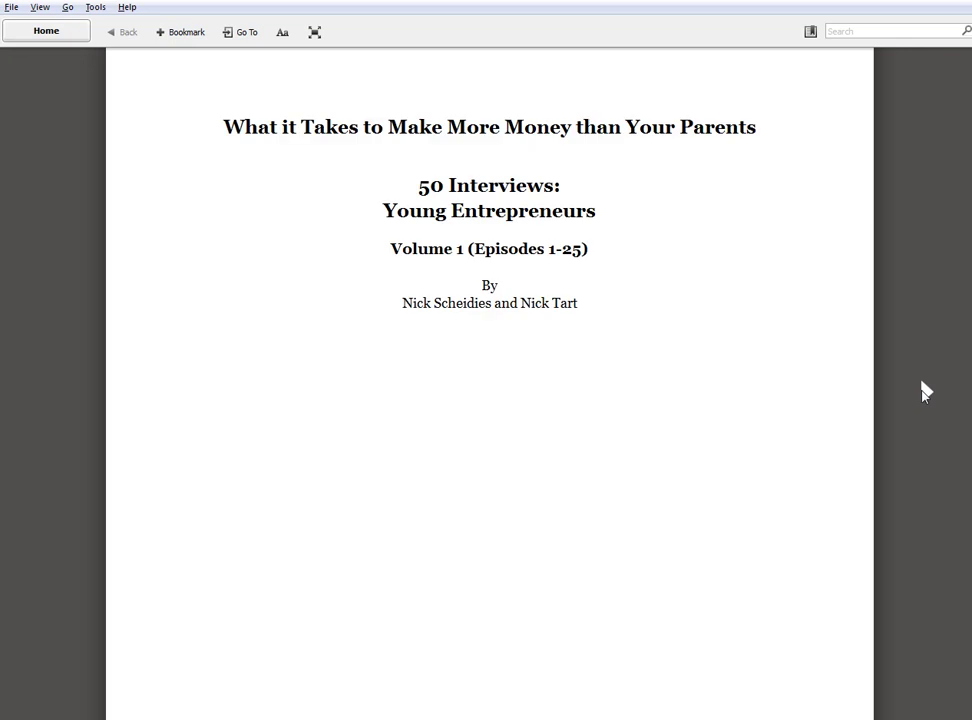
{"action": "key", "text": "Right"}
{"action": "left_click", "coordinate": [922, 392]}
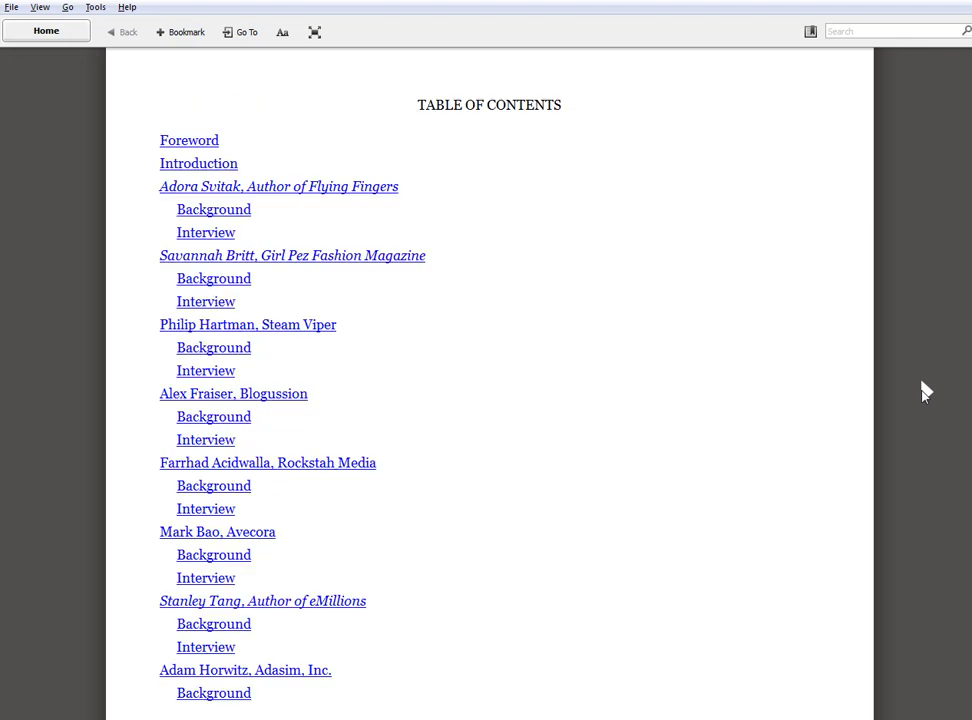
{"action": "scroll", "coordinate": [256, 116], "scroll_direction": "up", "scroll_amount": 1}
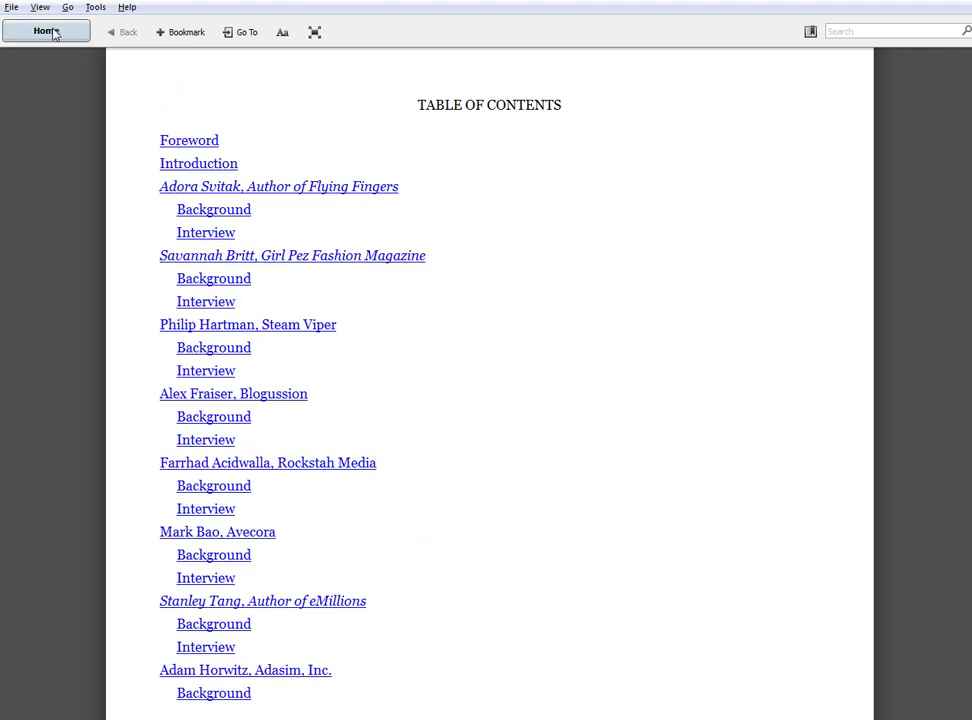
{"action": "left_click", "coordinate": [63, 30]}
{"action": "double_click", "coordinate": [78, 213]}
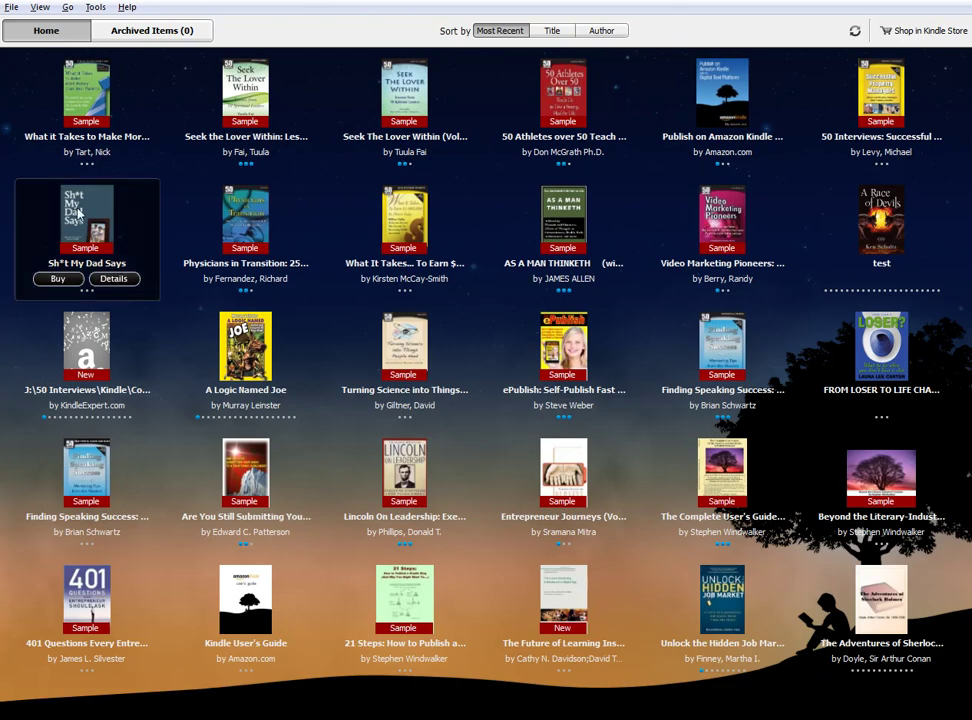
{"action": "left_click", "coordinate": [55, 392]}
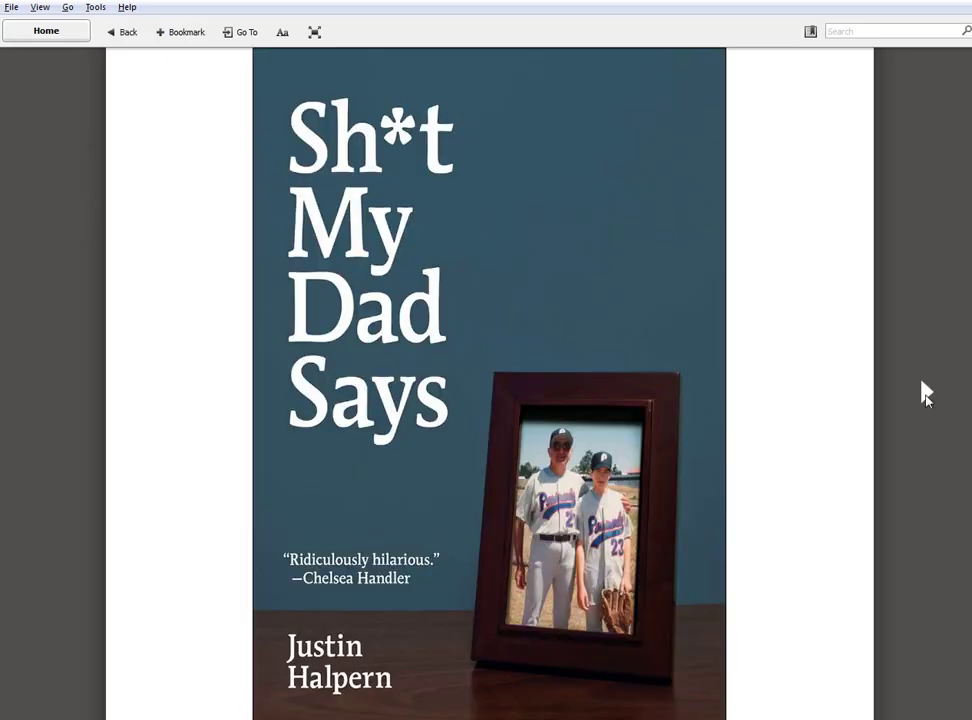
{"action": "left_click", "coordinate": [925, 393]}
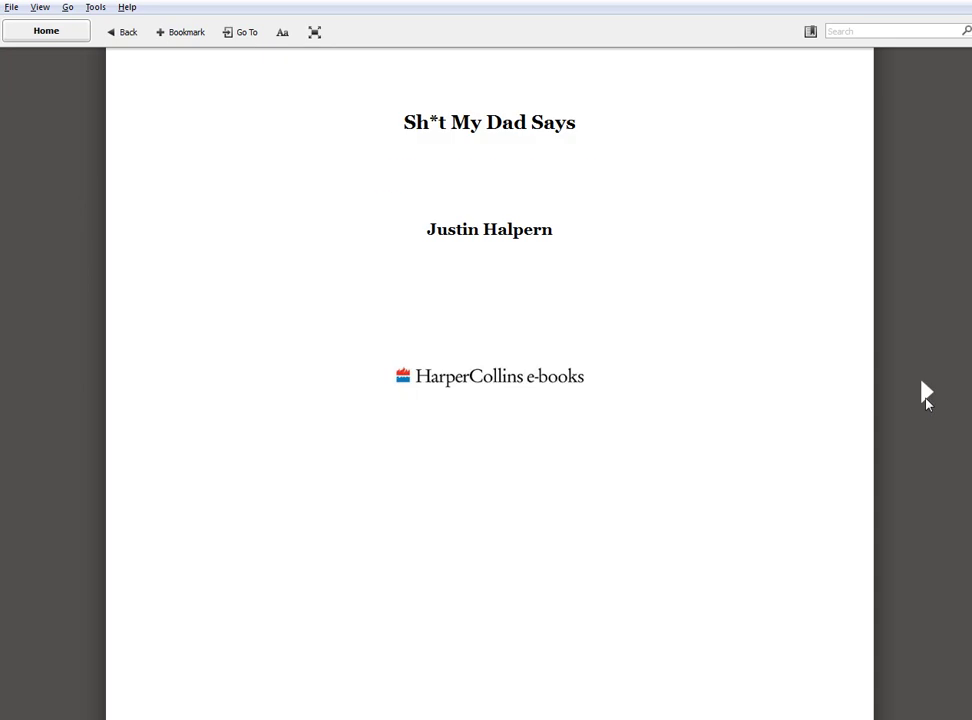
{"action": "left_click", "coordinate": [925, 393]}
{"action": "left_click", "coordinate": [925, 393]}
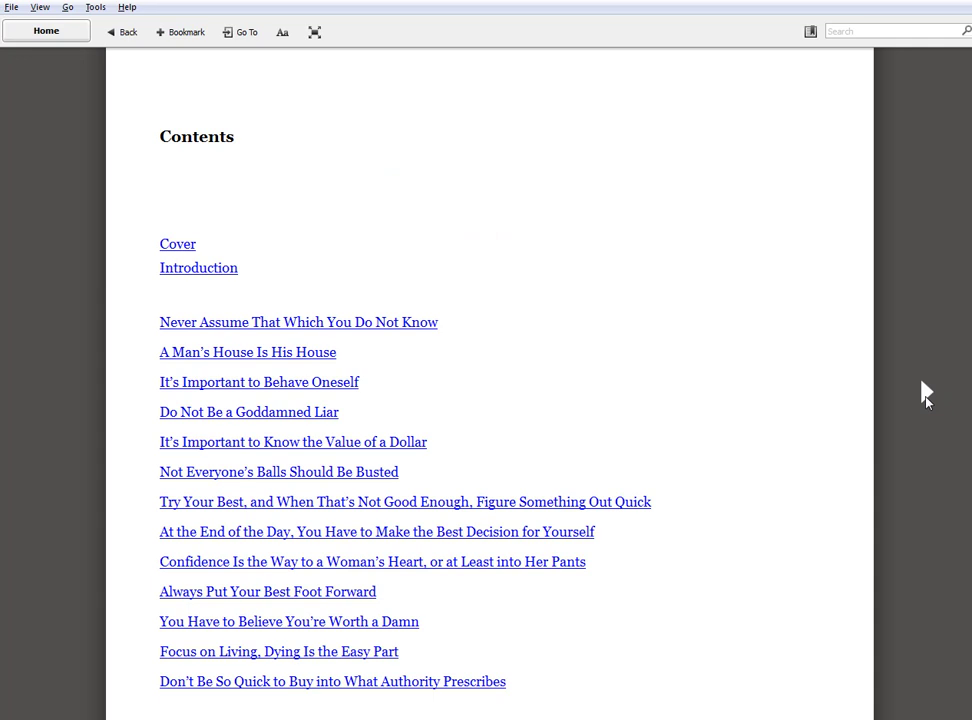
{"action": "left_click", "coordinate": [925, 393]}
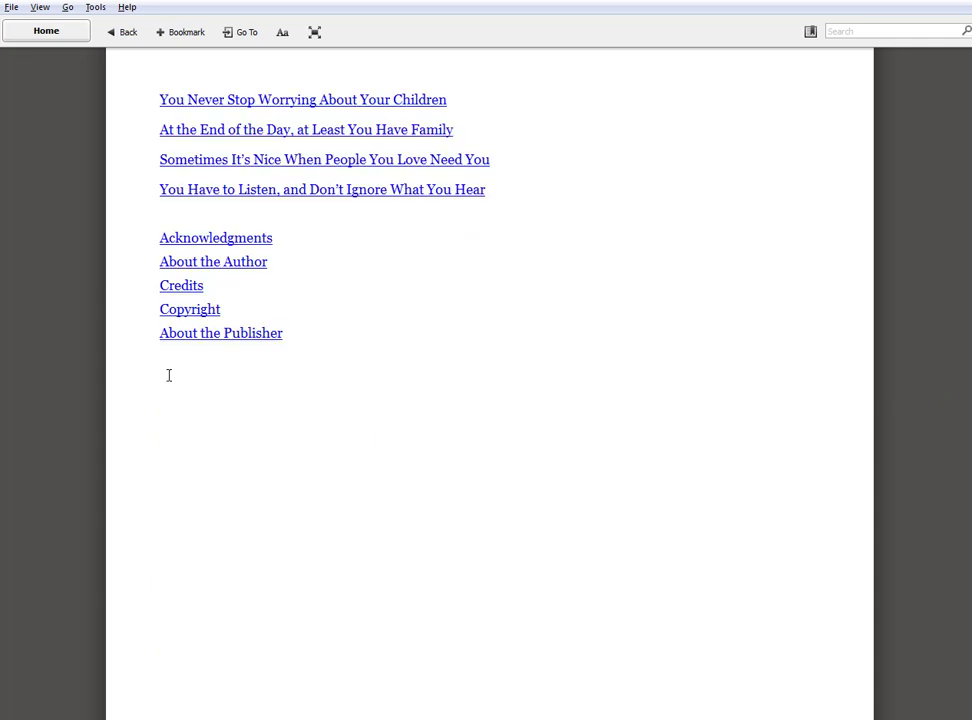
{"action": "left_click", "coordinate": [925, 393]}
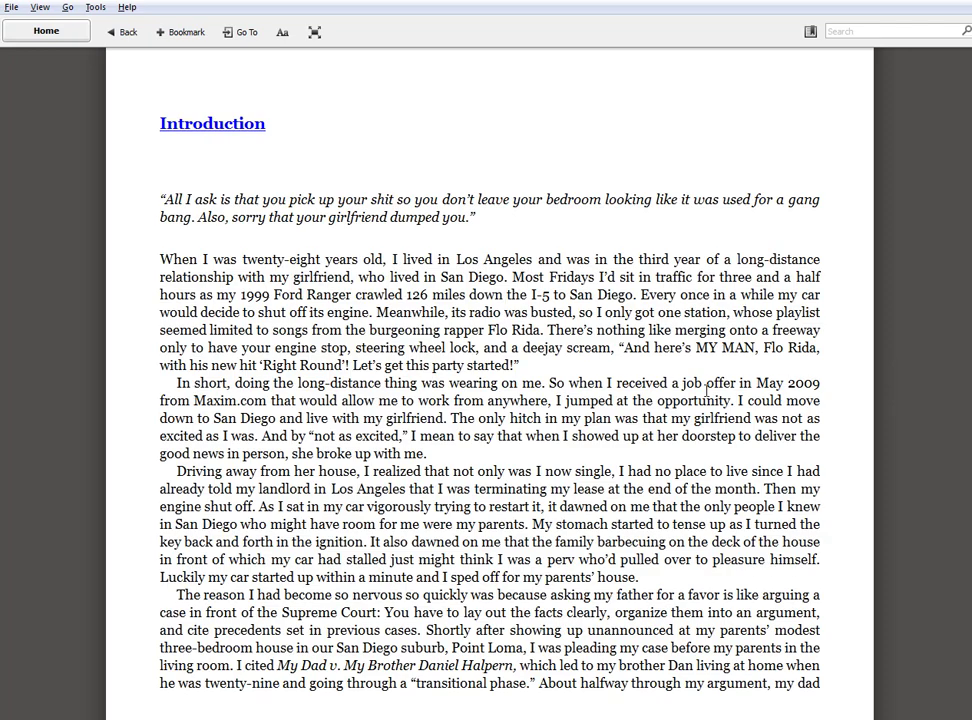
{"action": "left_click", "coordinate": [929, 404]}
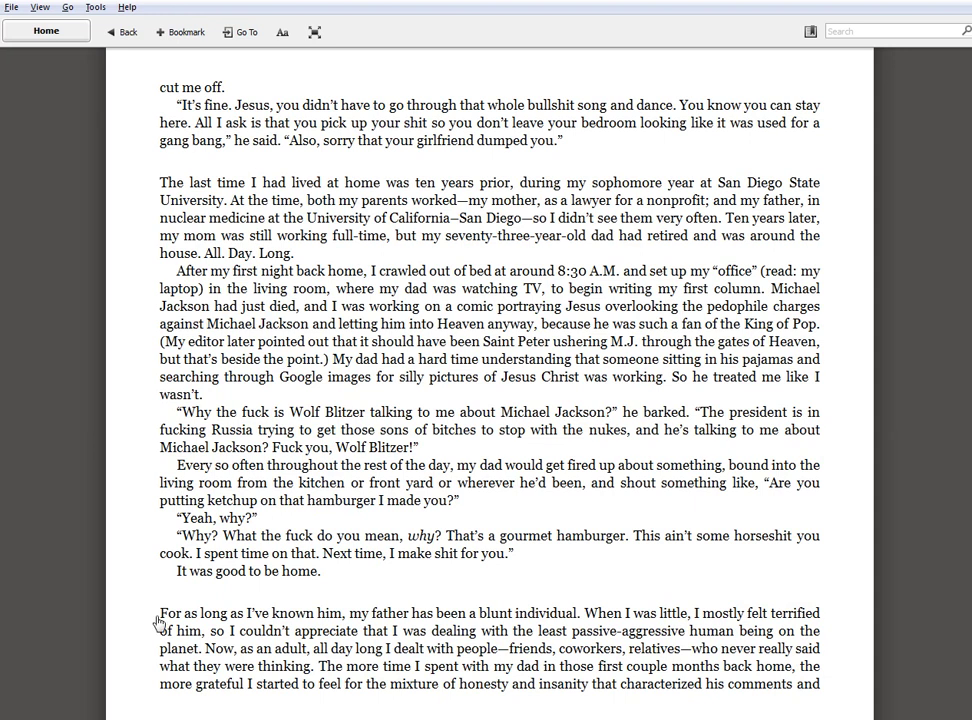
{"action": "left_click", "coordinate": [52, 392]}
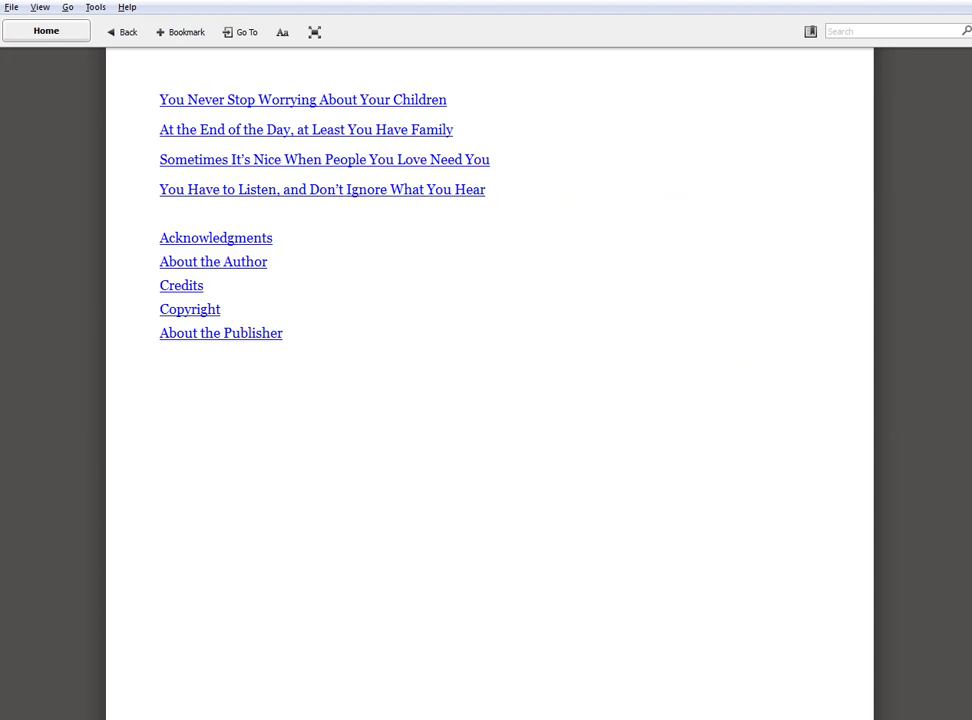
{"action": "left_click", "coordinate": [75, 30]}
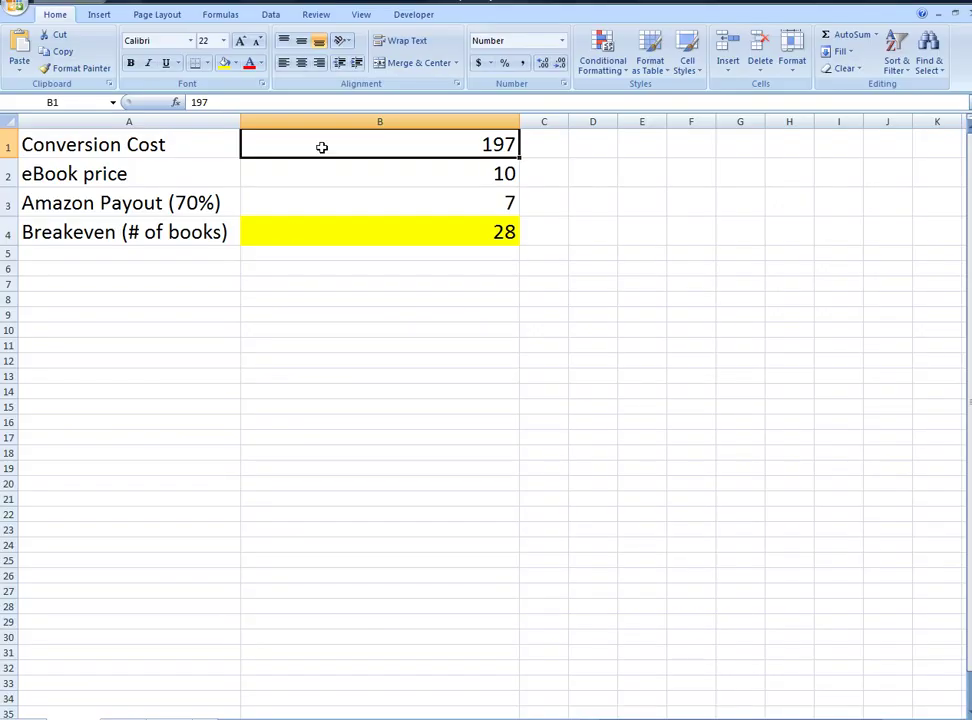
- Rename the Conversion Cost label in A1 to 'Template'
{"action": "left_click", "coordinate": [222, 148]}
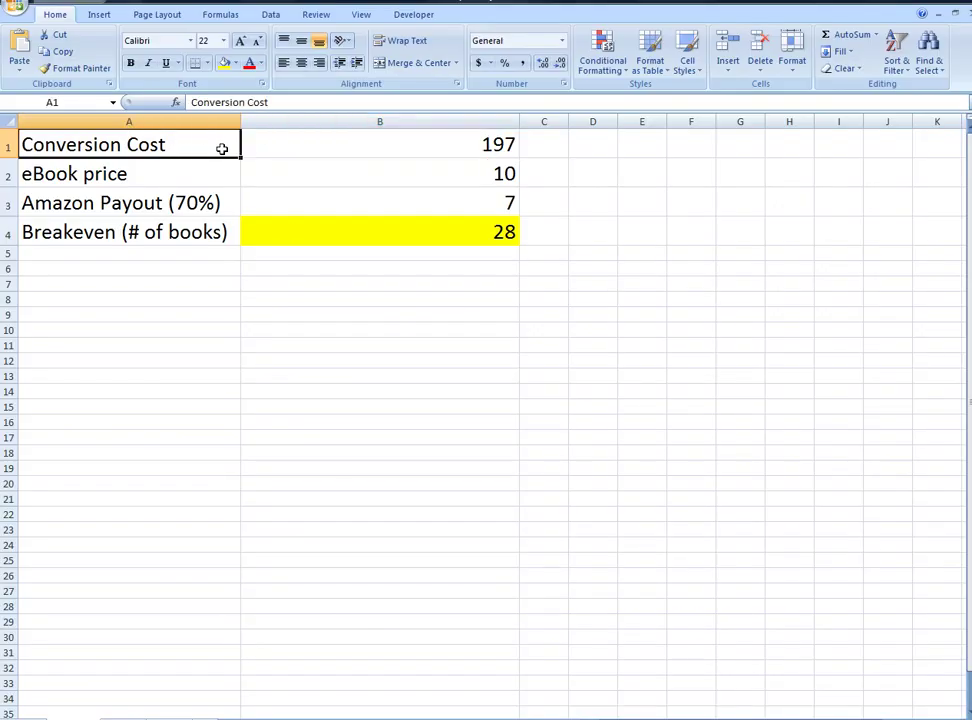
{"action": "type", "text": "Template"}
{"action": "key", "text": "Return"}
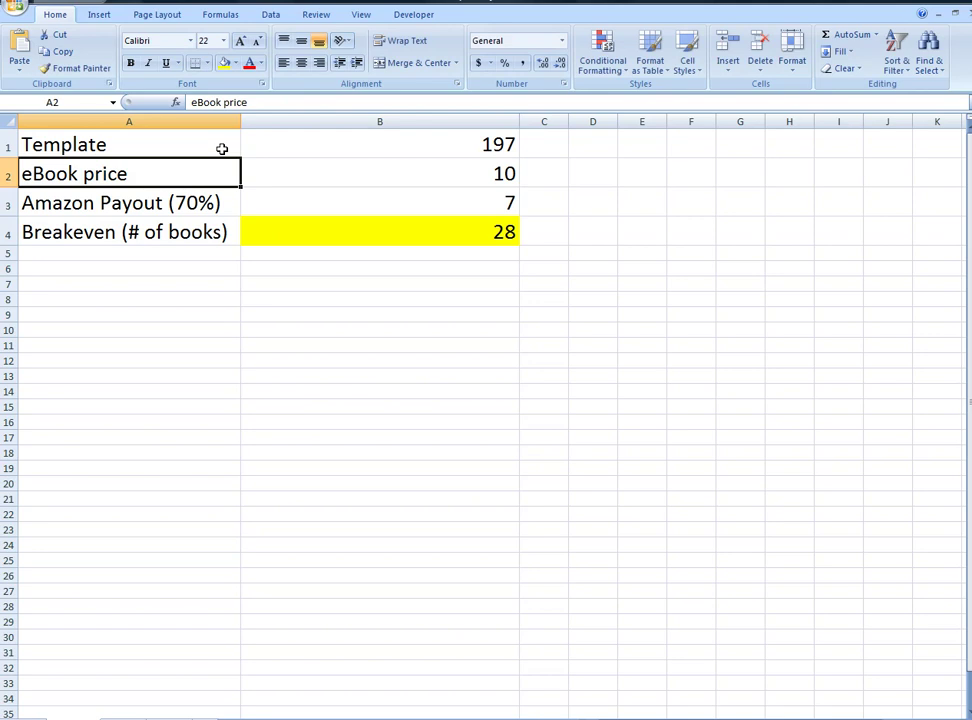
- Review the price, payout and breakeven cells, then set the template cost to 250
{"action": "key", "text": "Right"}
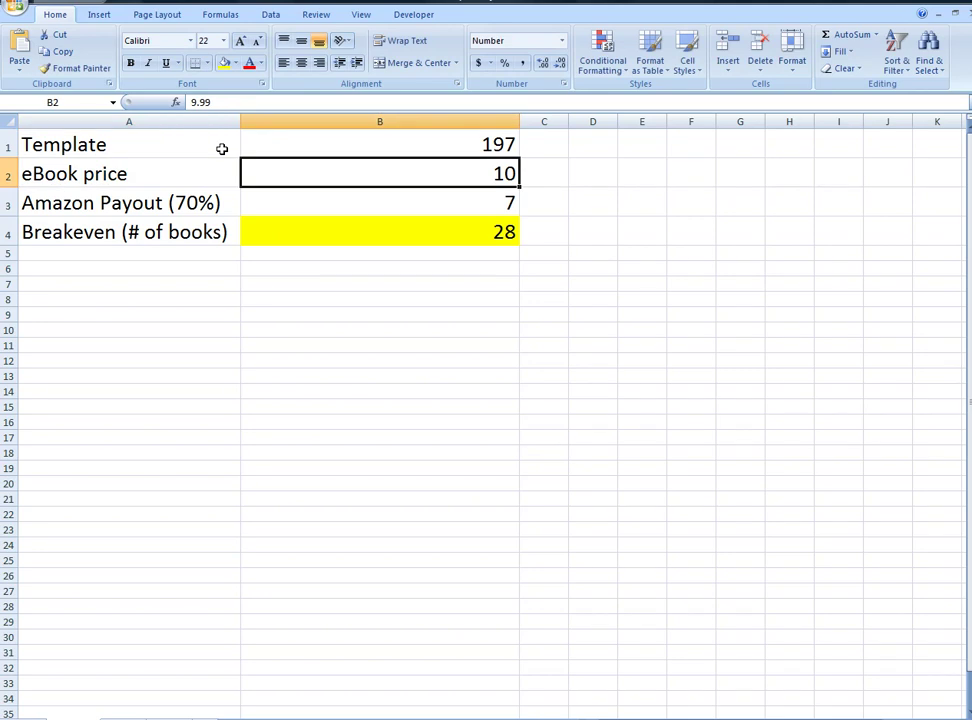
{"action": "key", "text": "Down"}
{"action": "key", "text": "Left"}
{"action": "key", "text": "Right"}
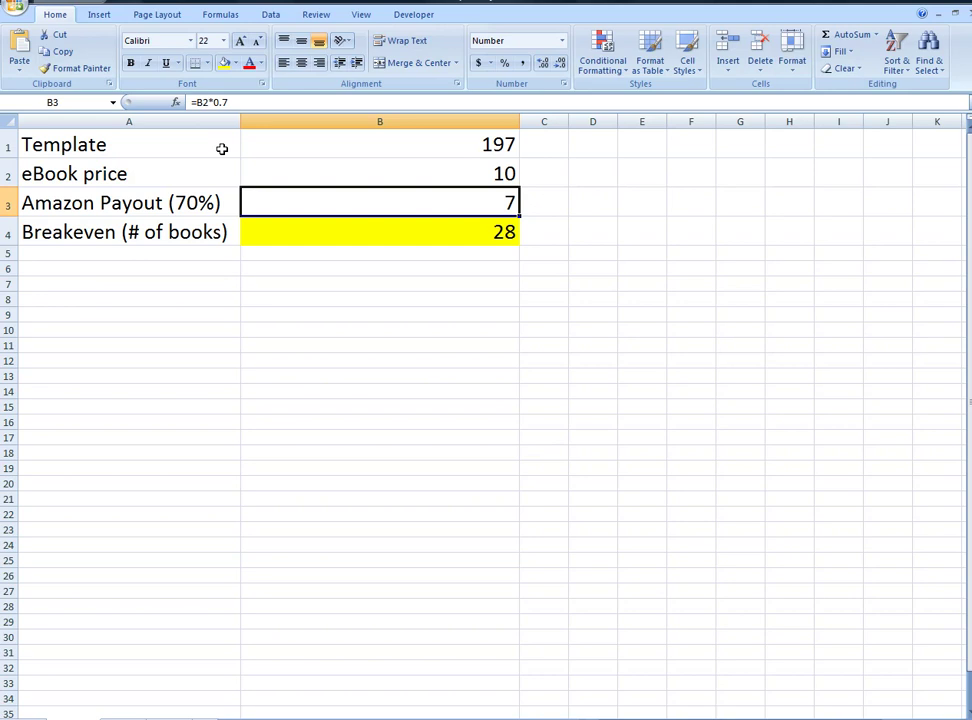
{"action": "key", "text": "Down"}
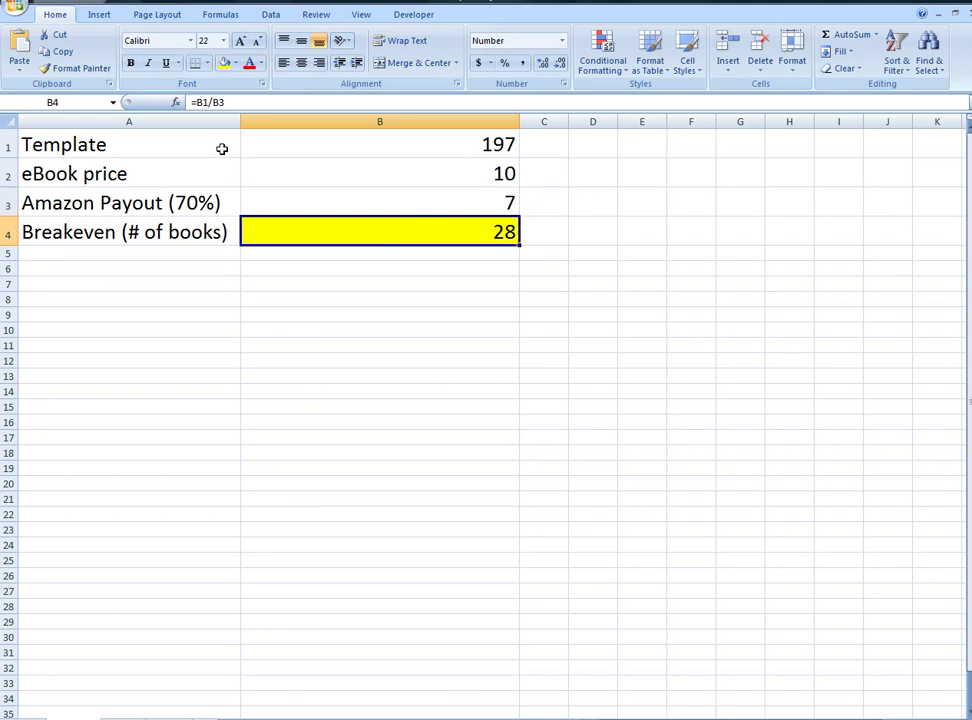
{"action": "key", "text": "Up"}
{"action": "key", "text": "Up"}
{"action": "key", "text": "Up"}
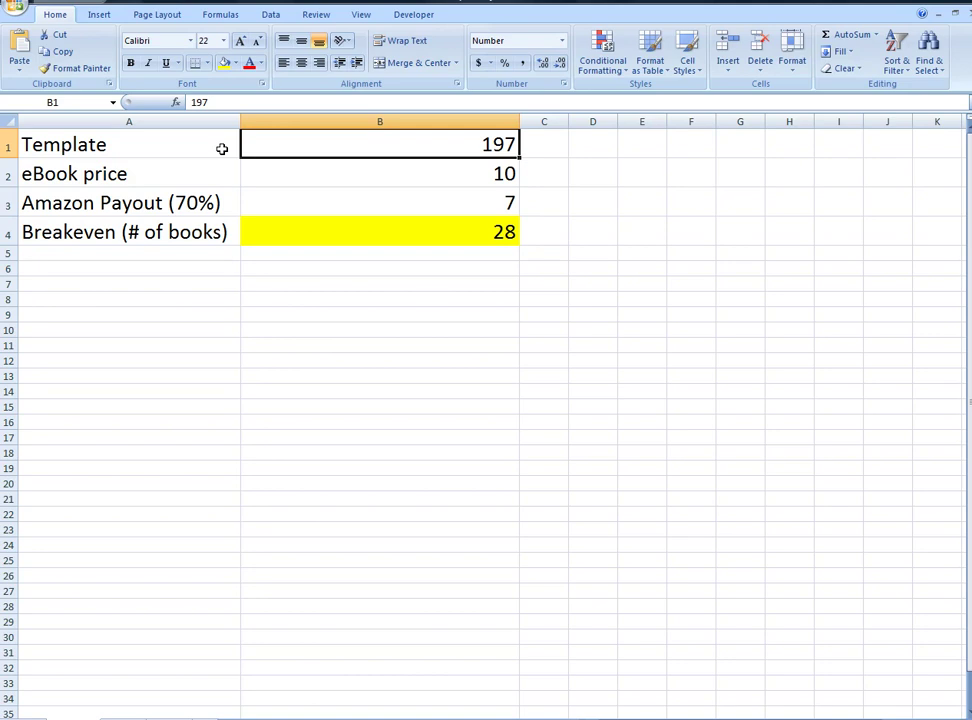
{"action": "type", "text": "250"}
{"action": "key", "text": "Return"}
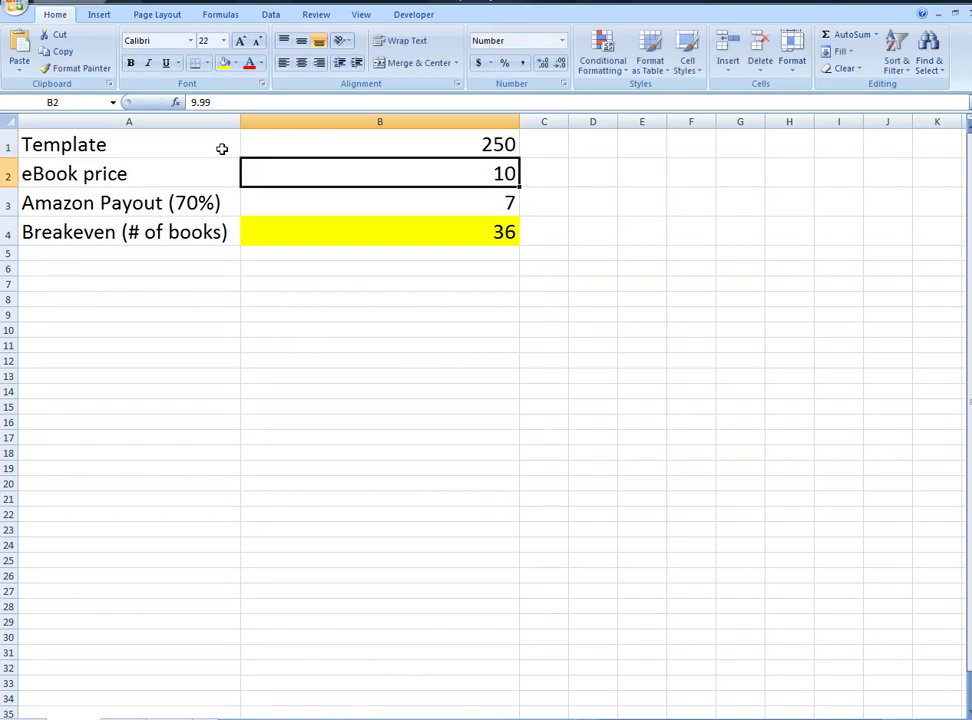